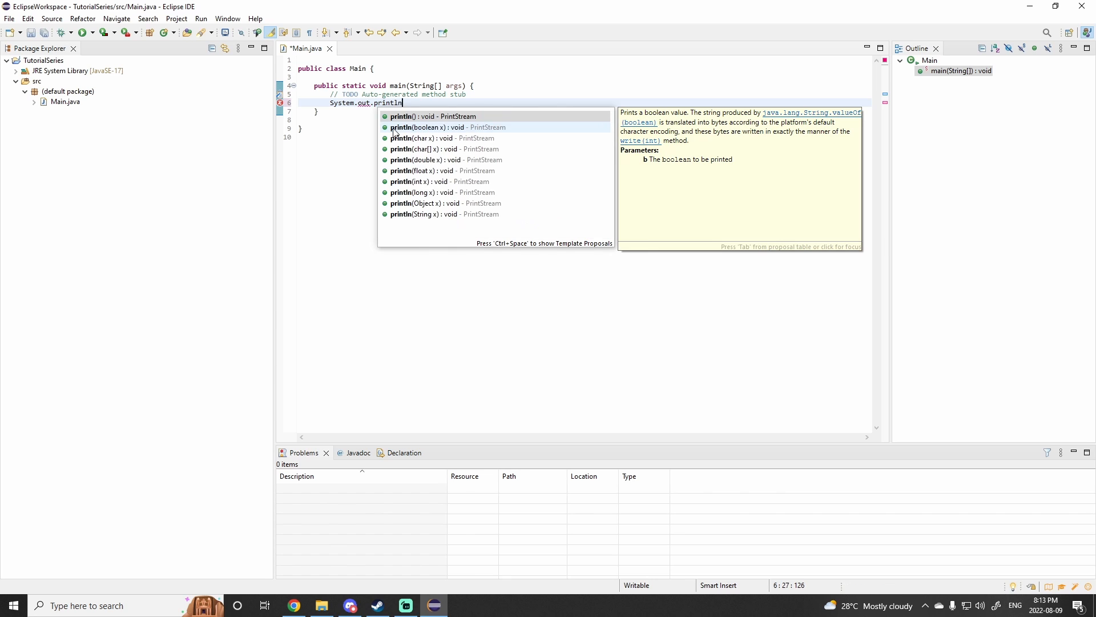
Step: Begin the argument of the System.out.println call in Main.java with an opening parenthesis and quotation mark
type("(\"")
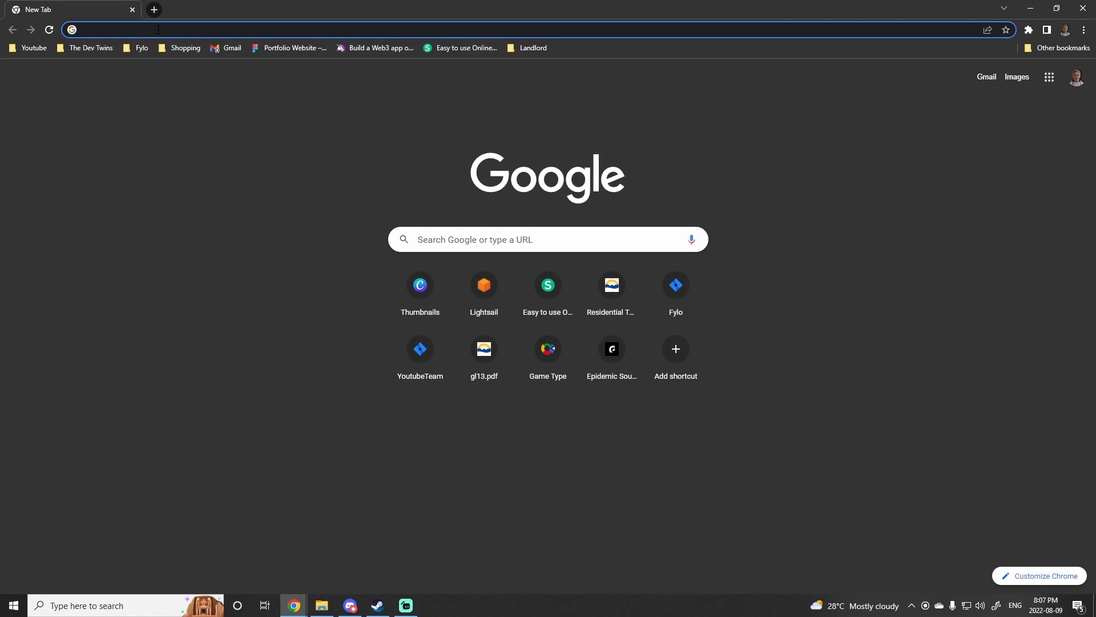
Step: Search the web for "download eclipse" in Chrome and open the Eclipse Foundation's downloads page
left_click(159, 30)
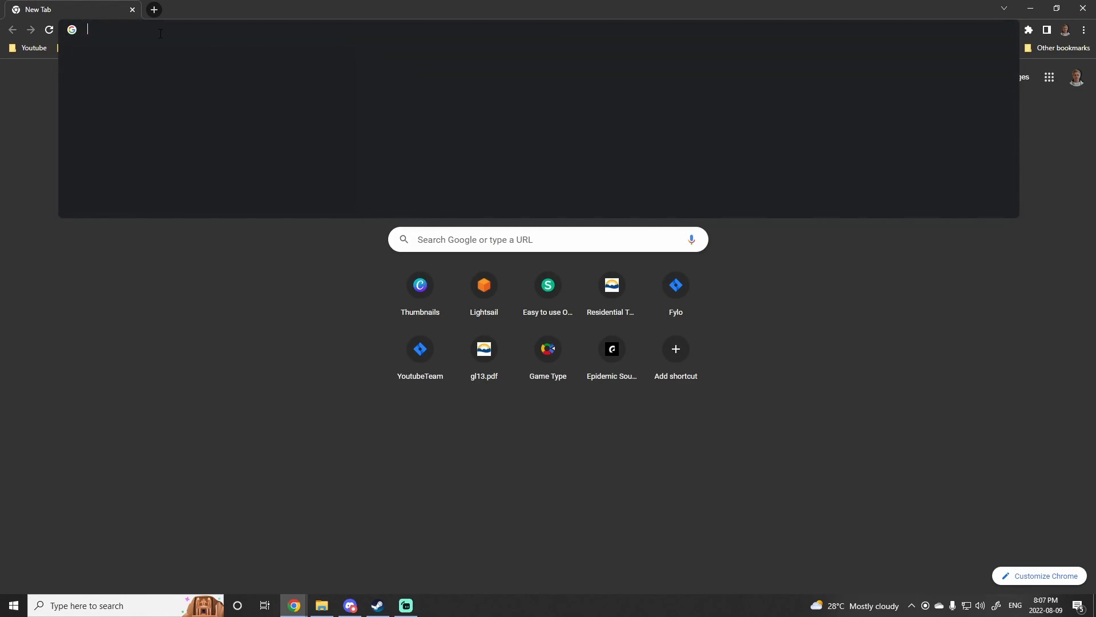
type("download ex")
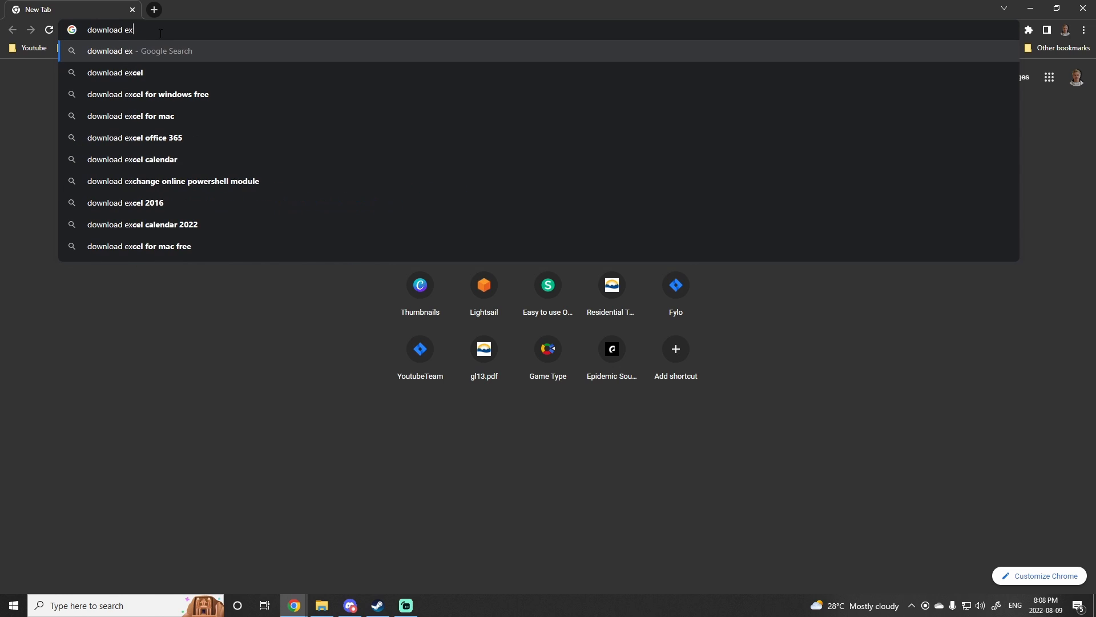
key("BackSpace")
type("clipse")
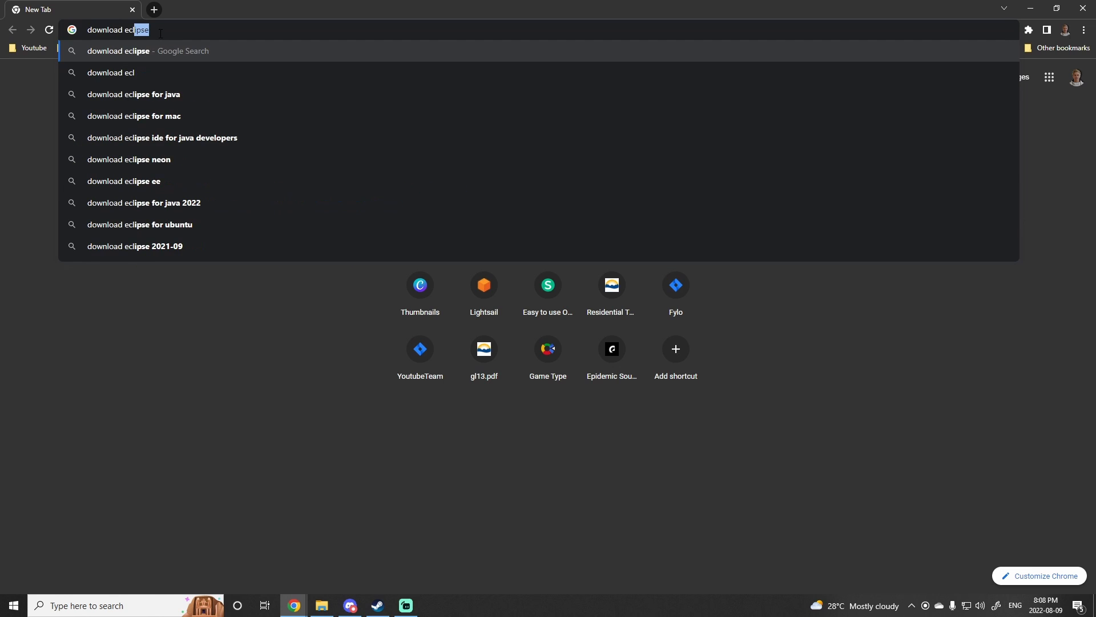
key("Return")
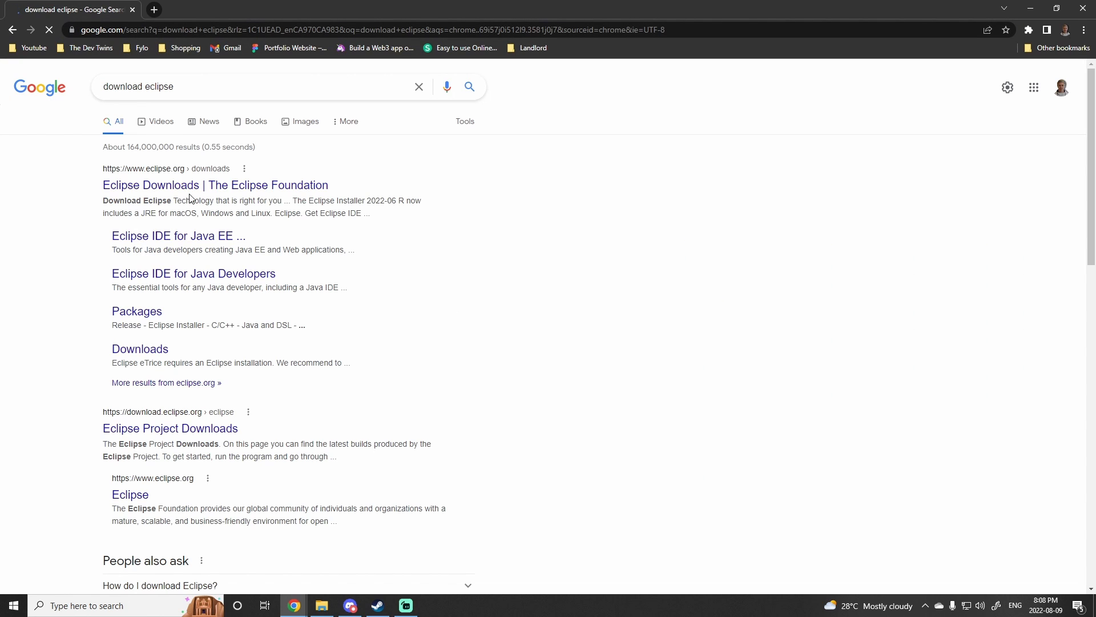
left_click(180, 186)
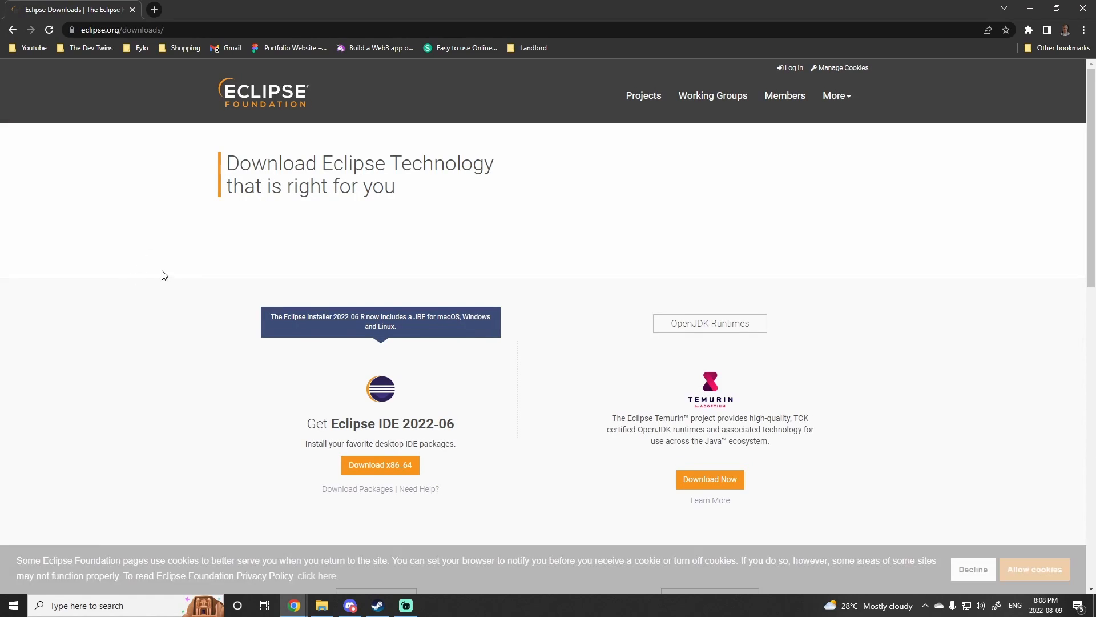
Step: Start the x86_64 download of the Eclipse IDE 2022-06 installer from the offered mirror
scroll(484, 250, "down", 3)
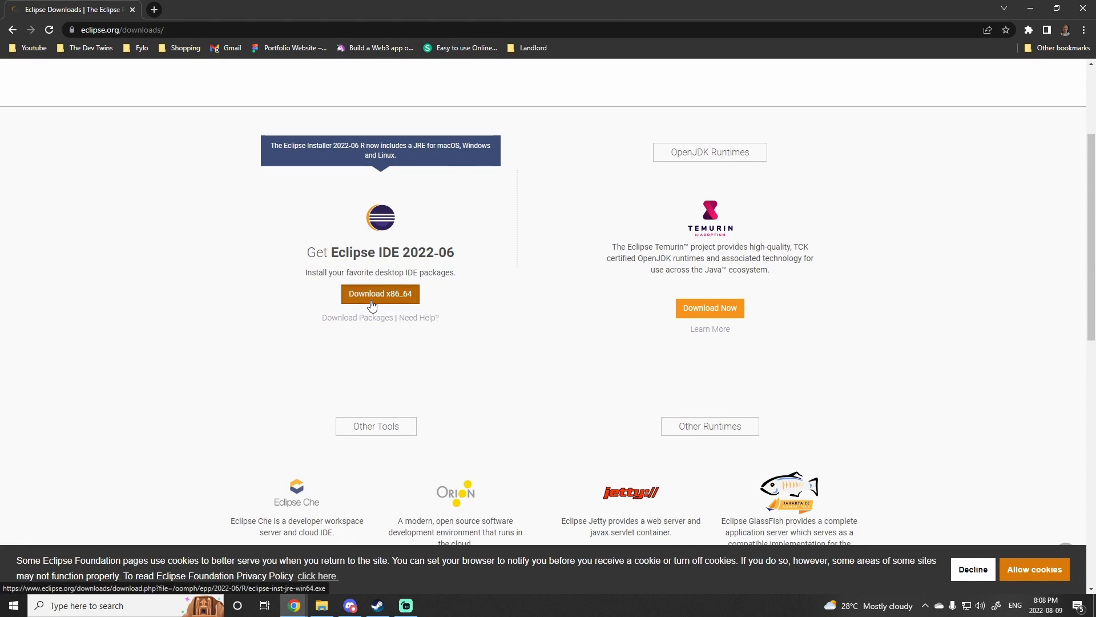
left_click(405, 294)
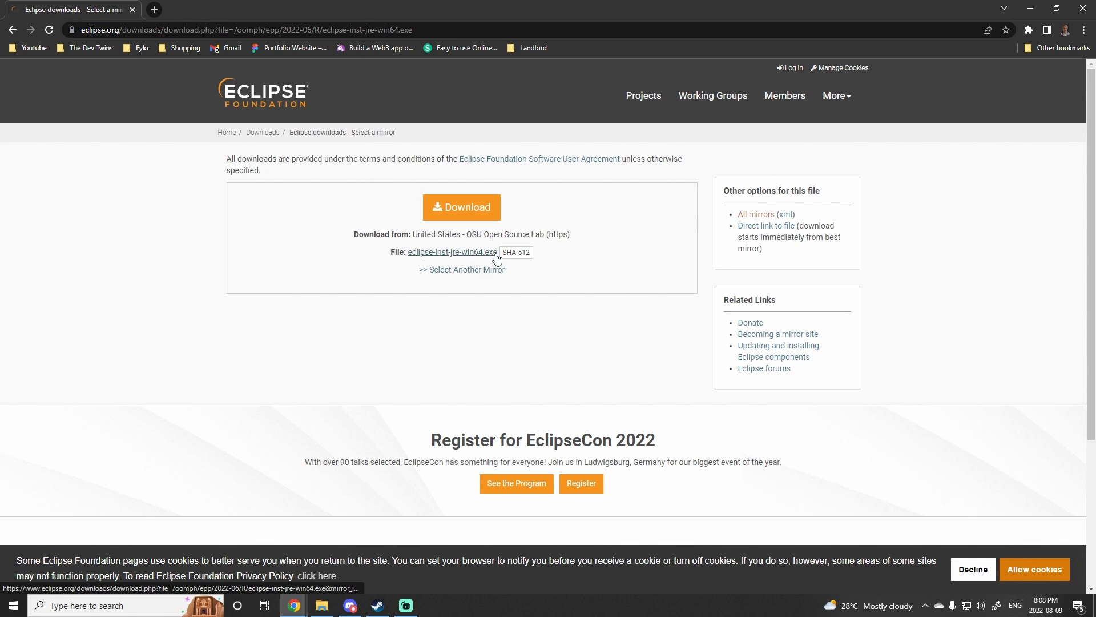
left_click(468, 207)
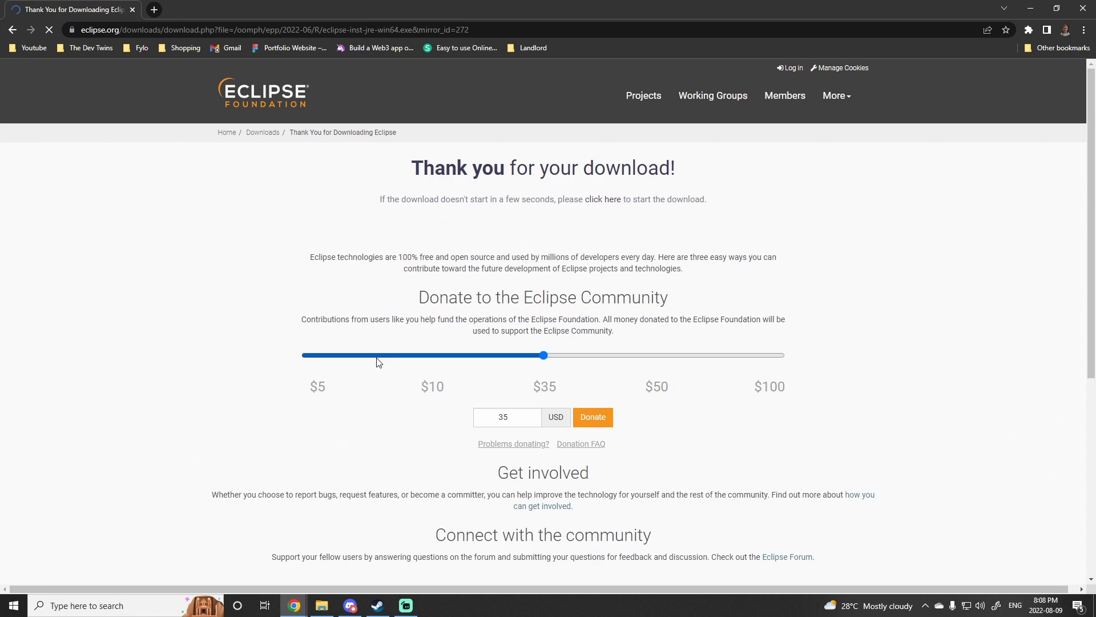
scroll(399, 342, "down", 1)
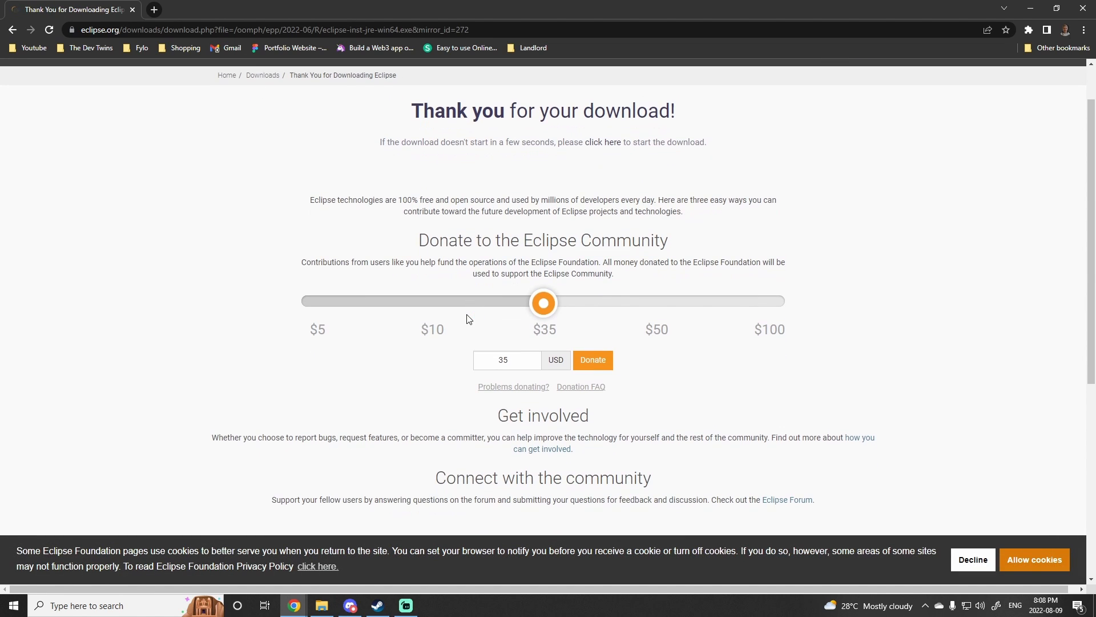
Step: Browse to the Program Files (x86) folder on DATADRIVE1 (D:) as the installer's save location
left_click(223, 300)
double_click(222, 301)
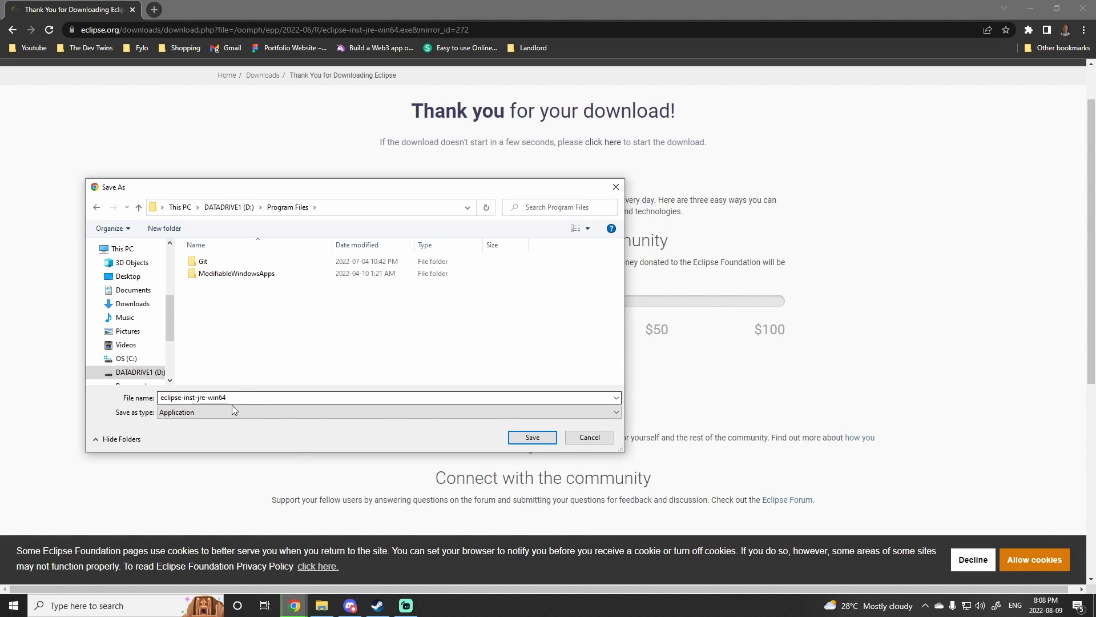
left_click_drag(382, 196, 607, 188)
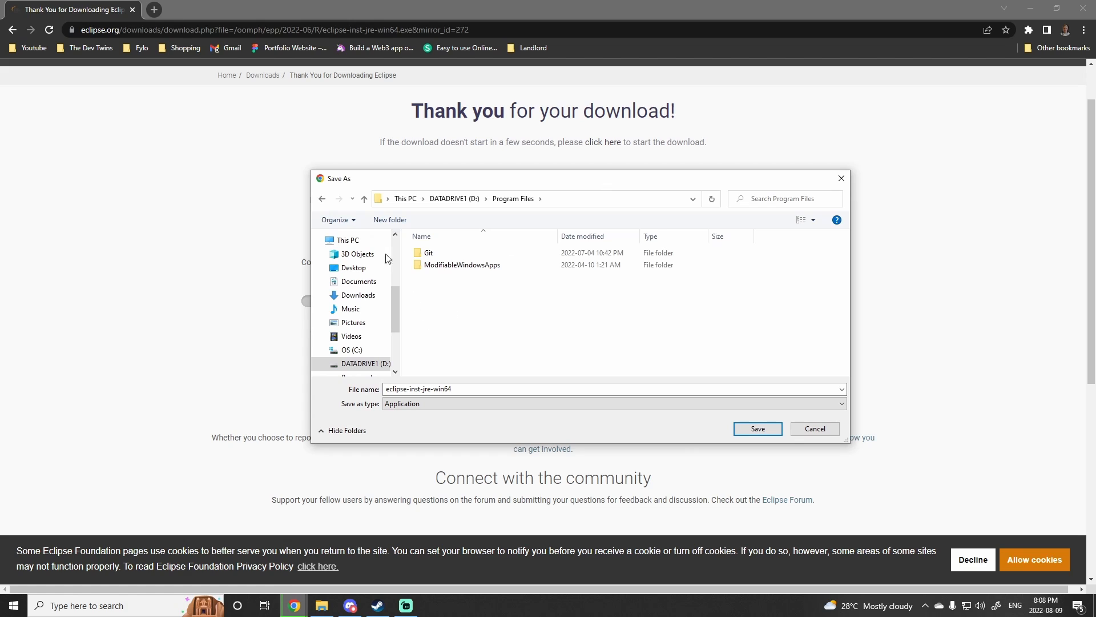
left_click(322, 198)
double_click(460, 301)
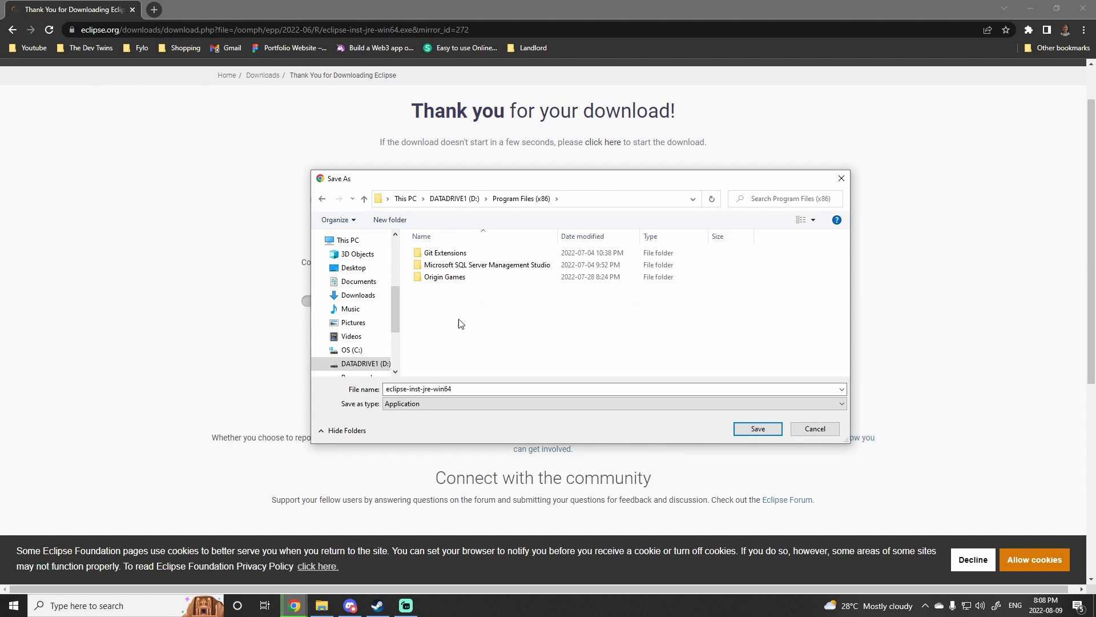
Step: Create a folder named Eclipse inside Program Files (x86) and save the eclipse-inst-jre-win64 installer in it
right_click(457, 314)
mouse_move(568, 493)
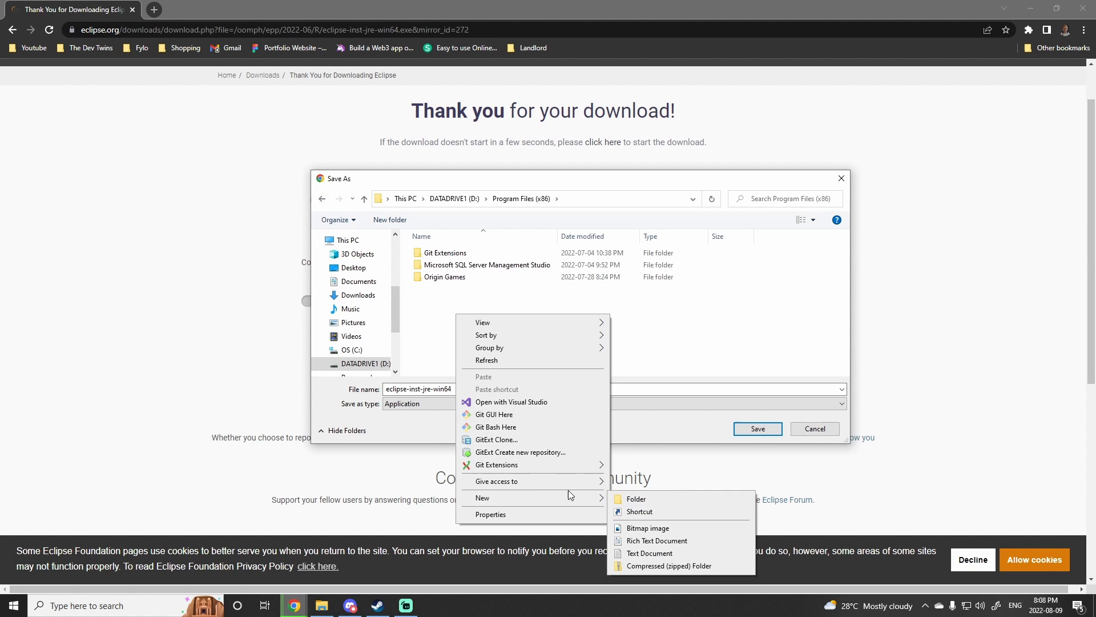
left_click(640, 498)
type("Eclipse")
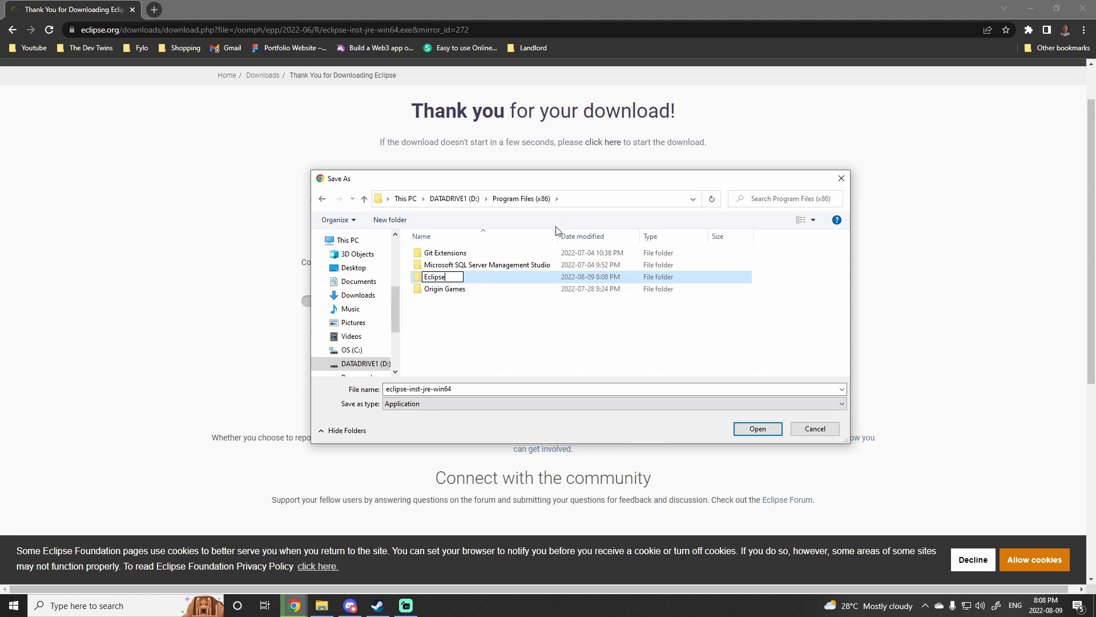
key("Return")
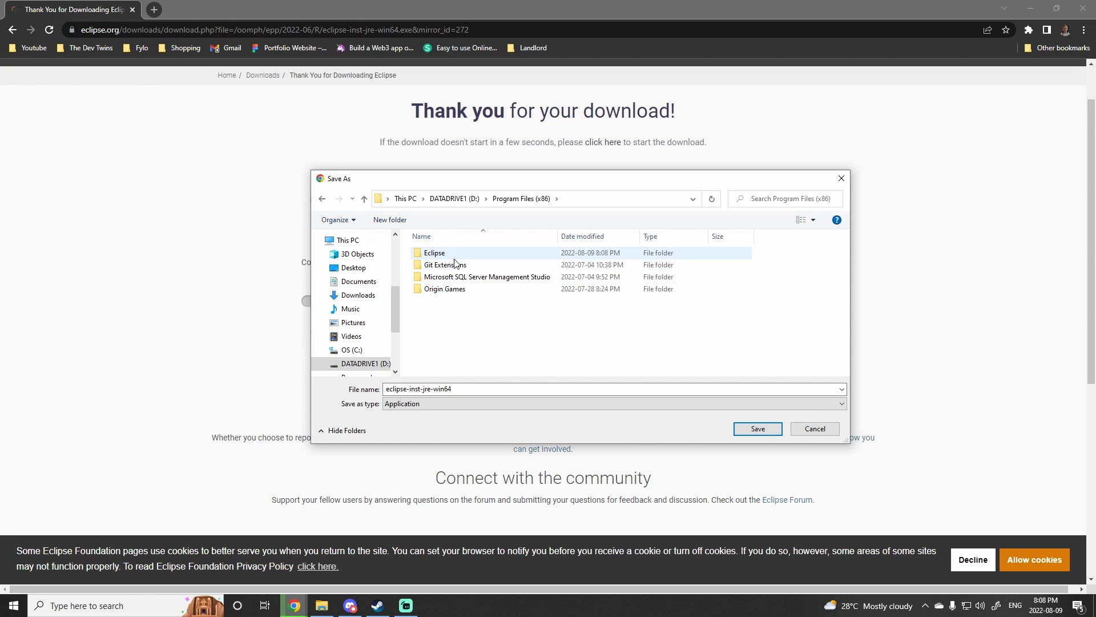
double_click(446, 254)
left_click(754, 435)
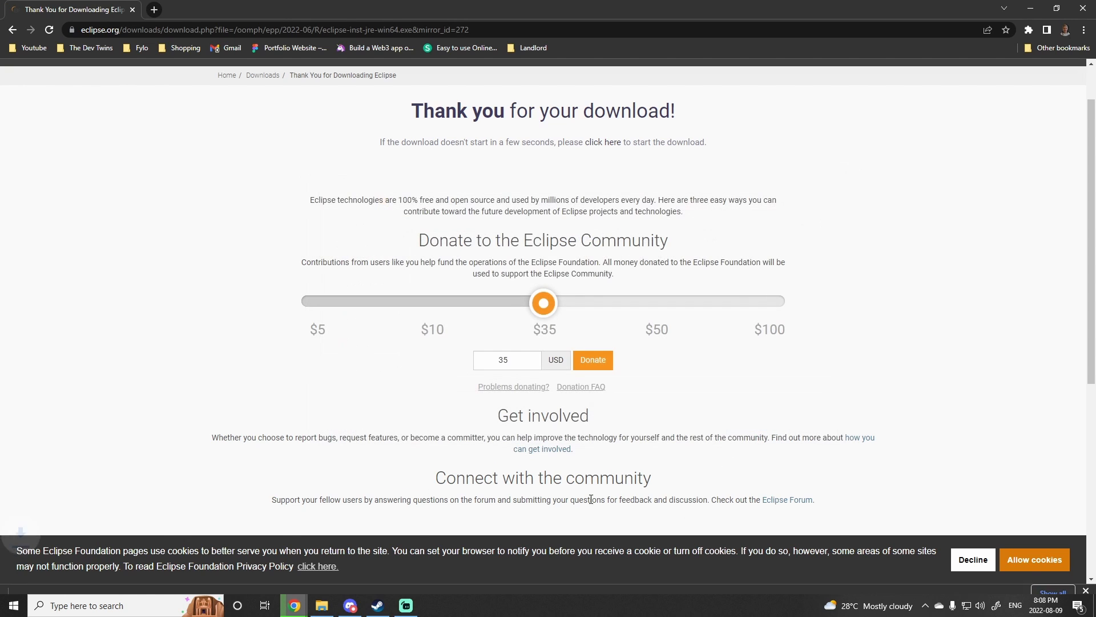
Step: Minimize the browser, choose Eclipse IDE for Java Developers in the Eclipse installer, and open its Java 11+ VM selection
scroll(227, 478, "down", 4)
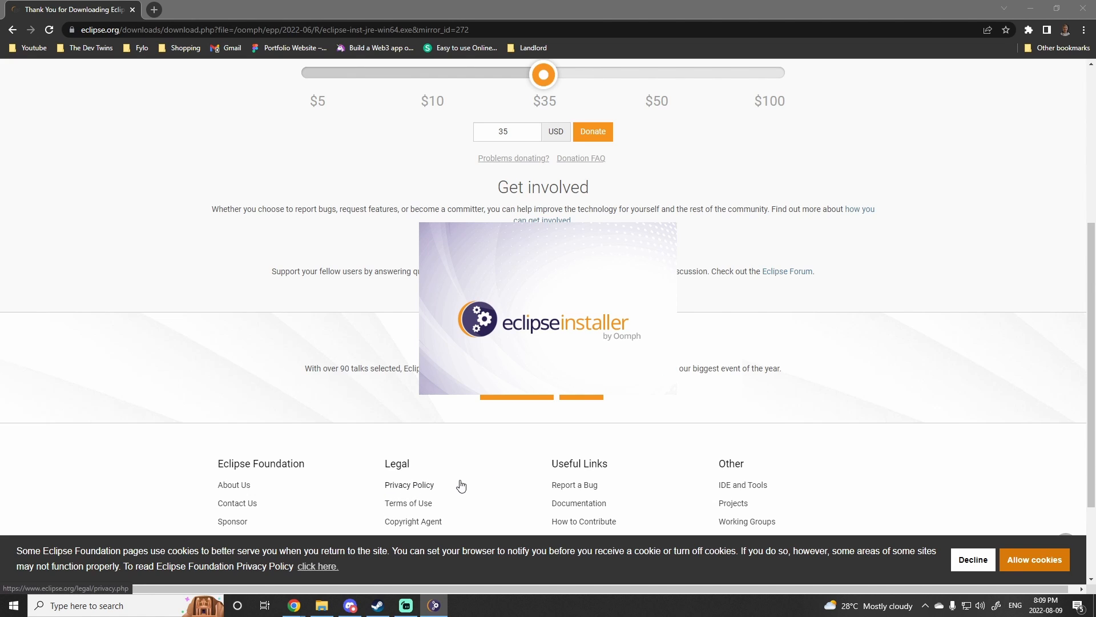
left_click(1031, 8)
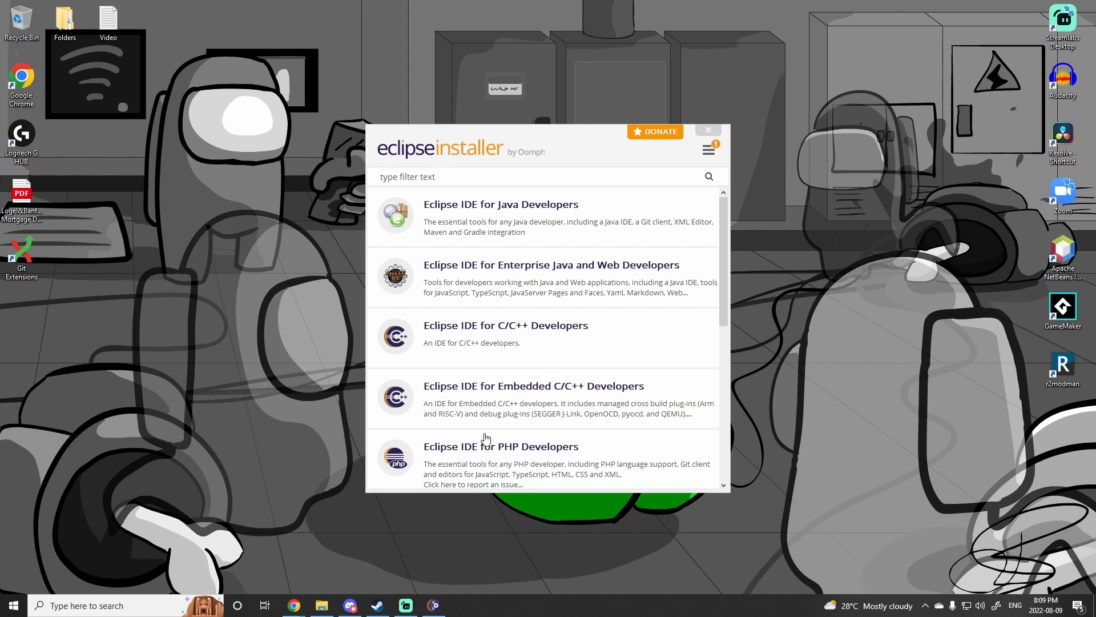
left_click(468, 238)
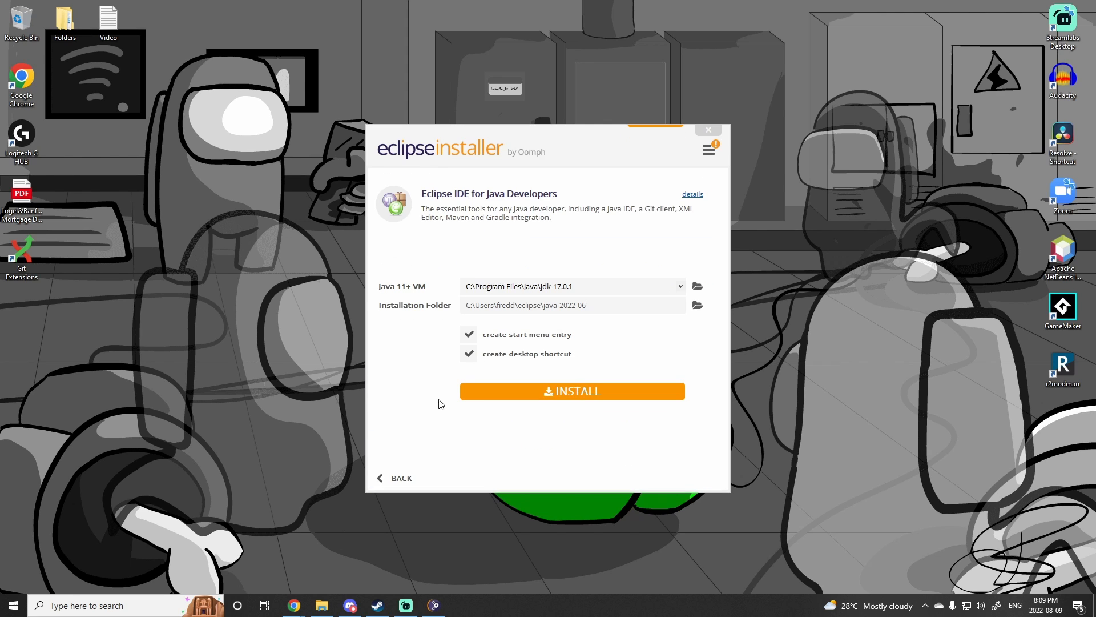
left_click(698, 286)
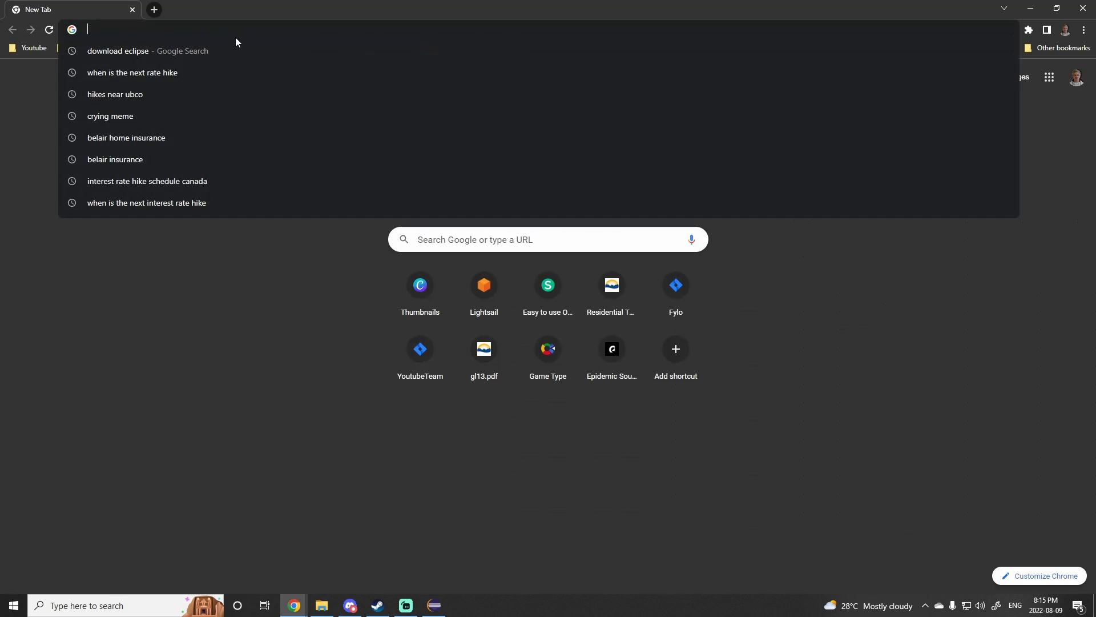
Step: Search for Java in Chrome and save the installer from the Download Java for Windows page
type("Java")
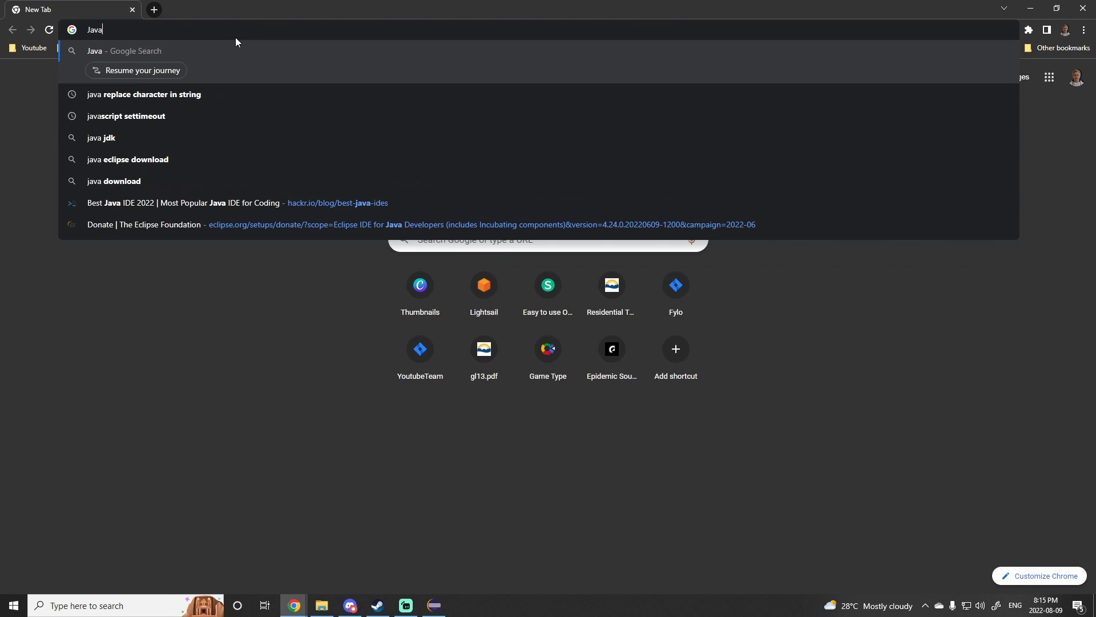
key("Return")
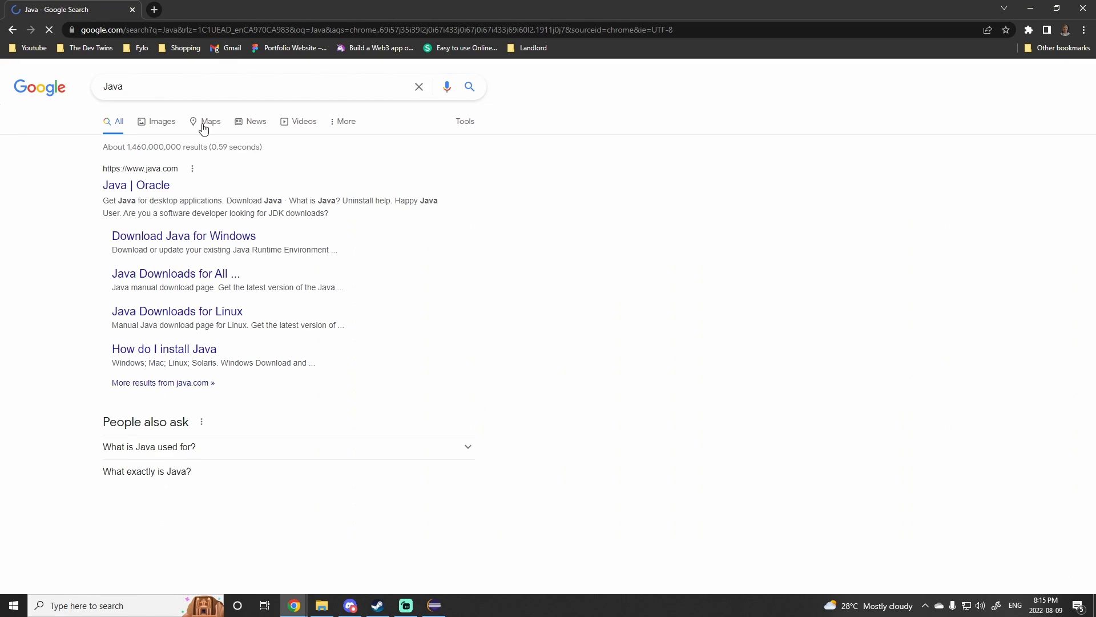
left_click(150, 244)
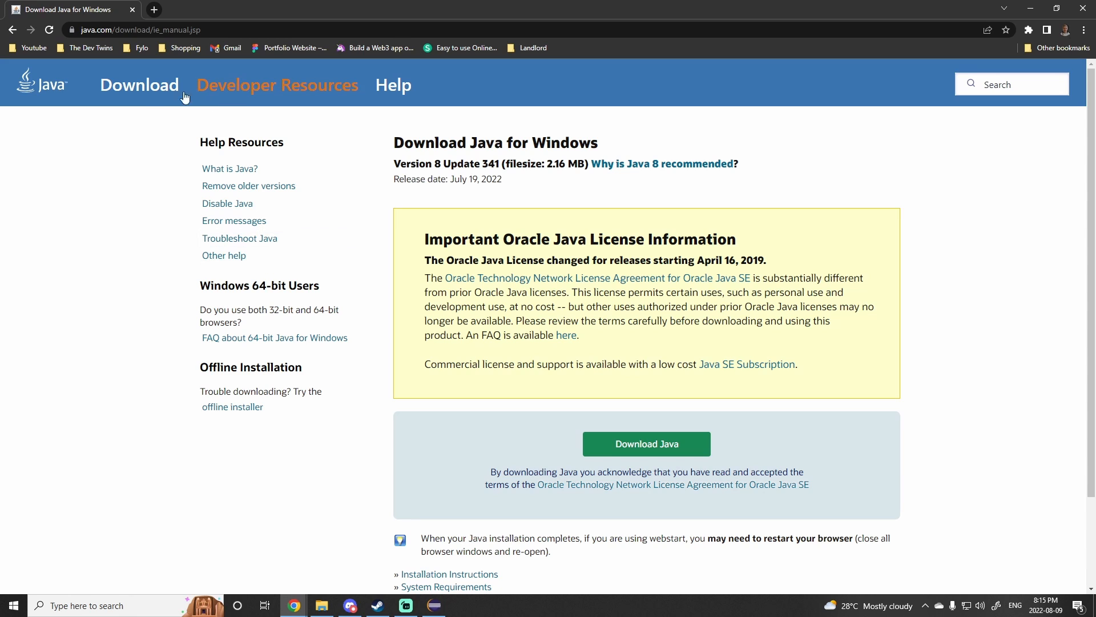
scroll(617, 349, "down", 1)
scroll(617, 350, "up", 1)
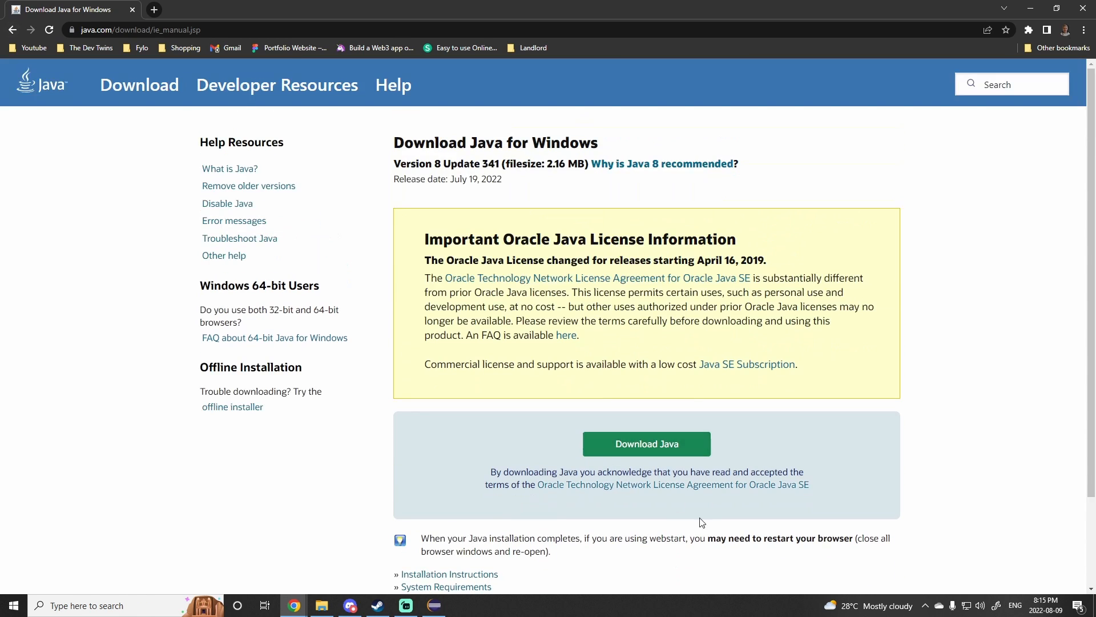
left_click(604, 444)
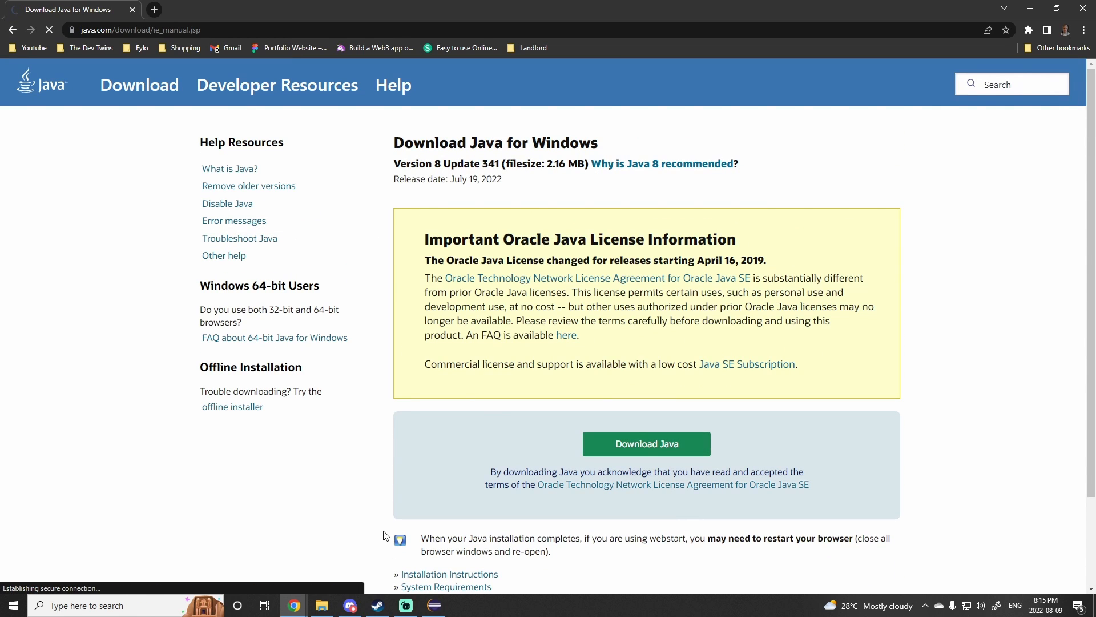
left_click(759, 430)
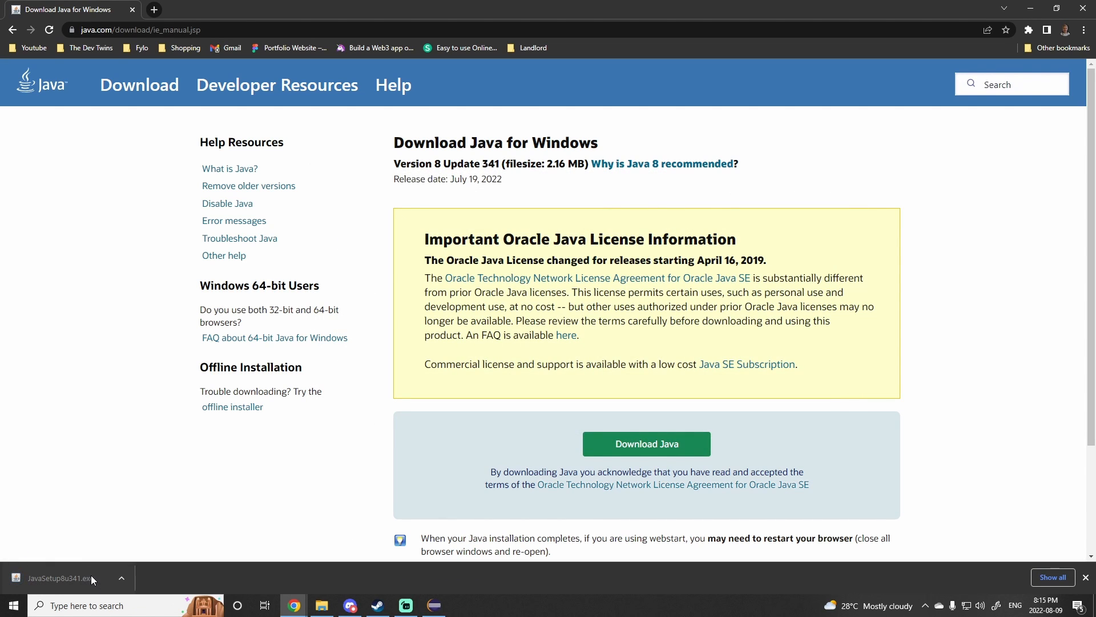
left_click(90, 574)
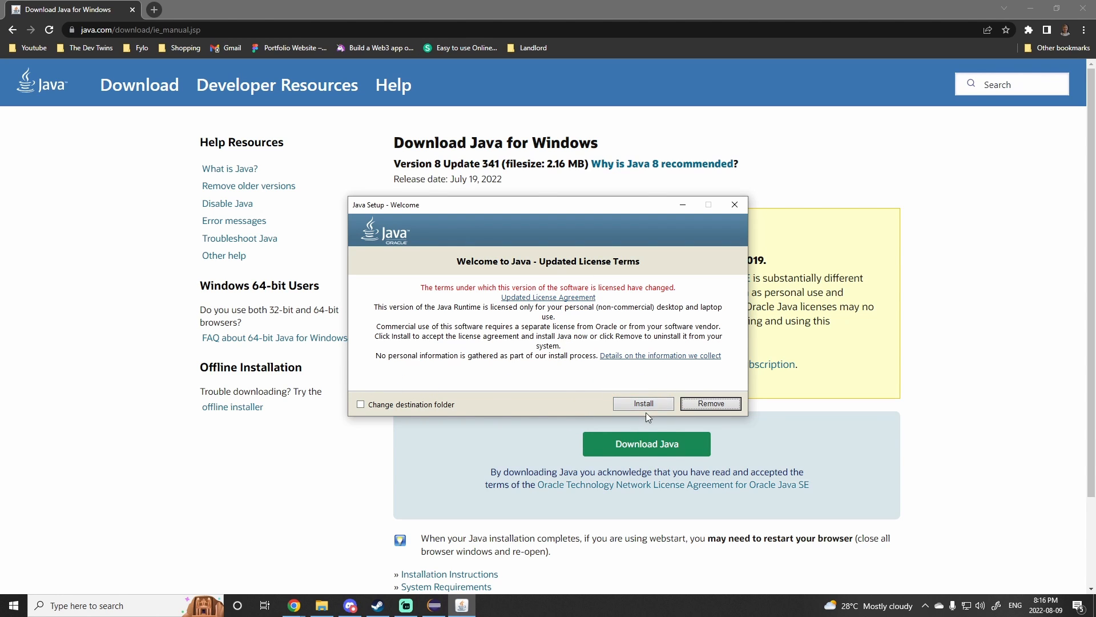
left_click(734, 208)
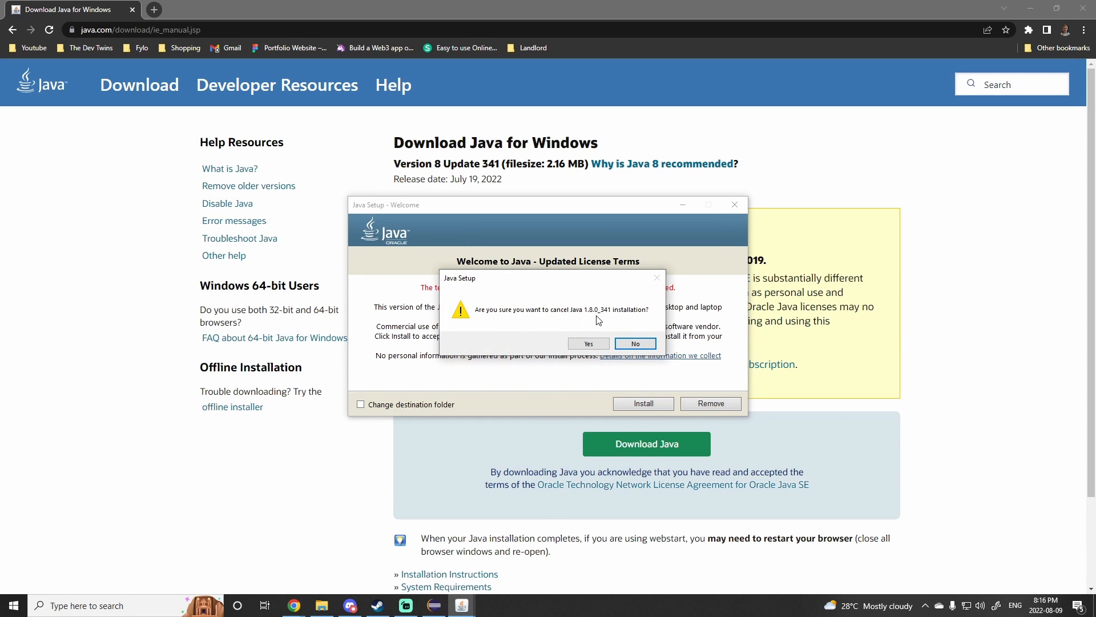
left_click(589, 344)
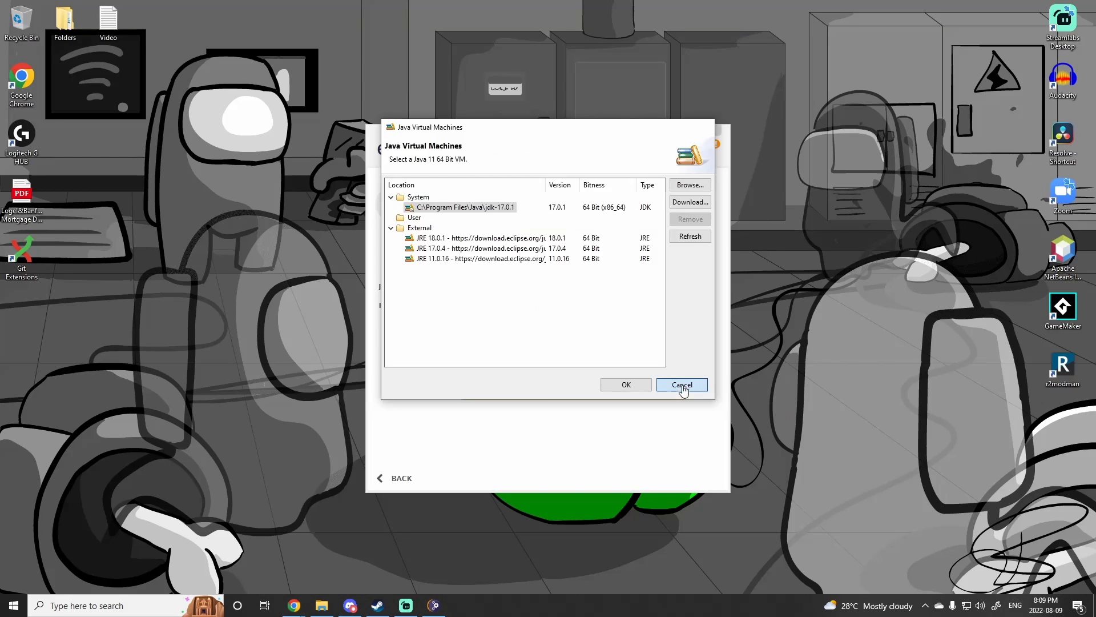
Step: Cancel the Java VM selection and set the installation folder to D:\Program Files (x86)\Eclipse
left_click(682, 385)
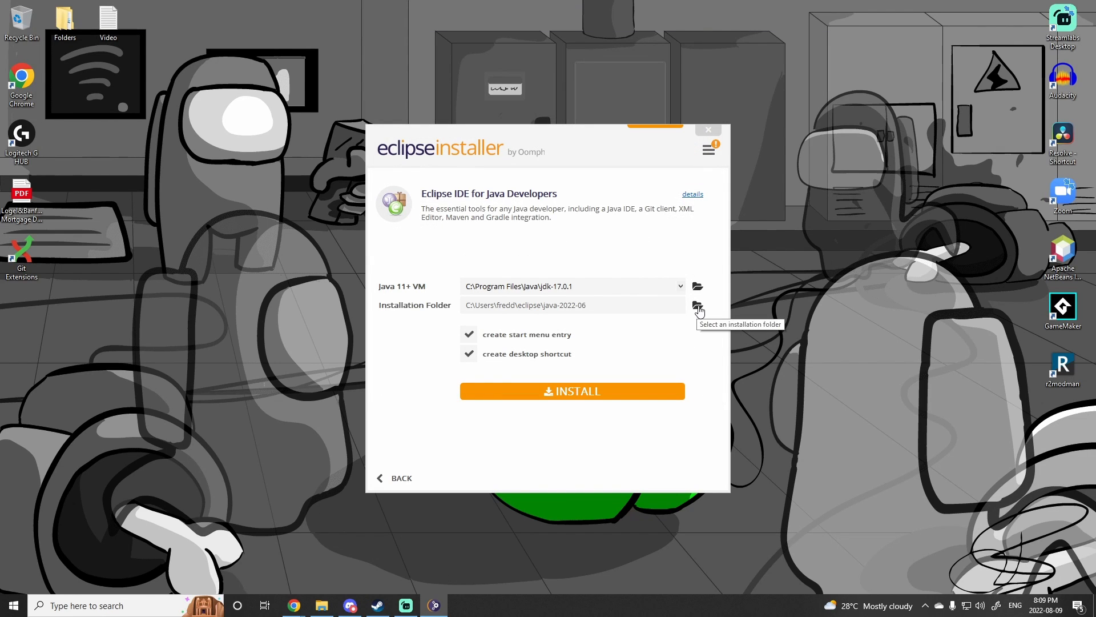
left_click(698, 307)
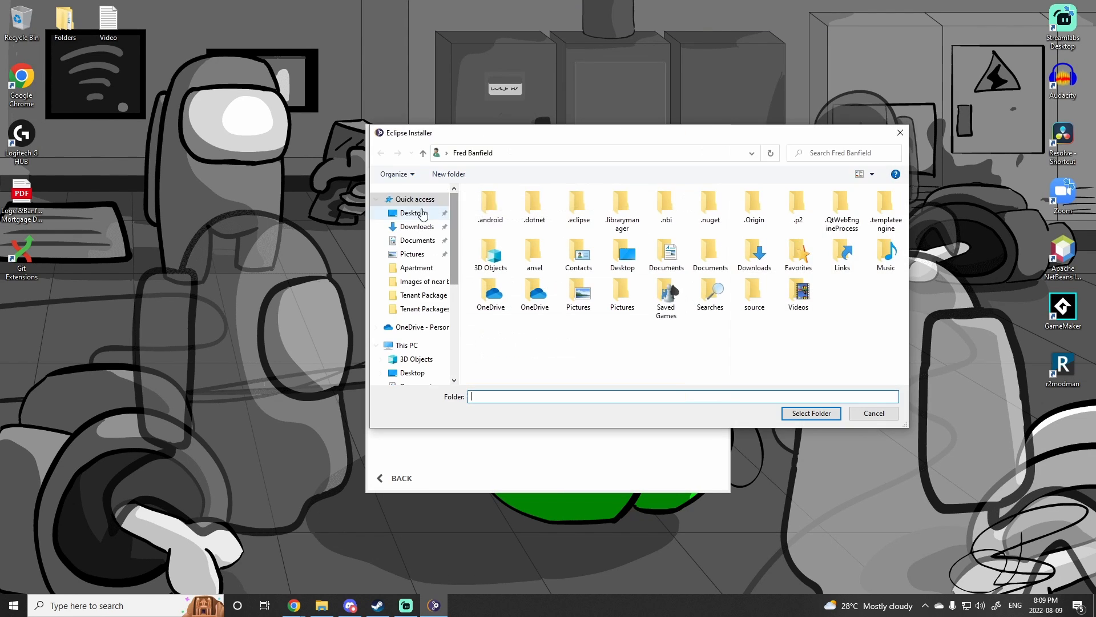
scroll(406, 361, "down", 3)
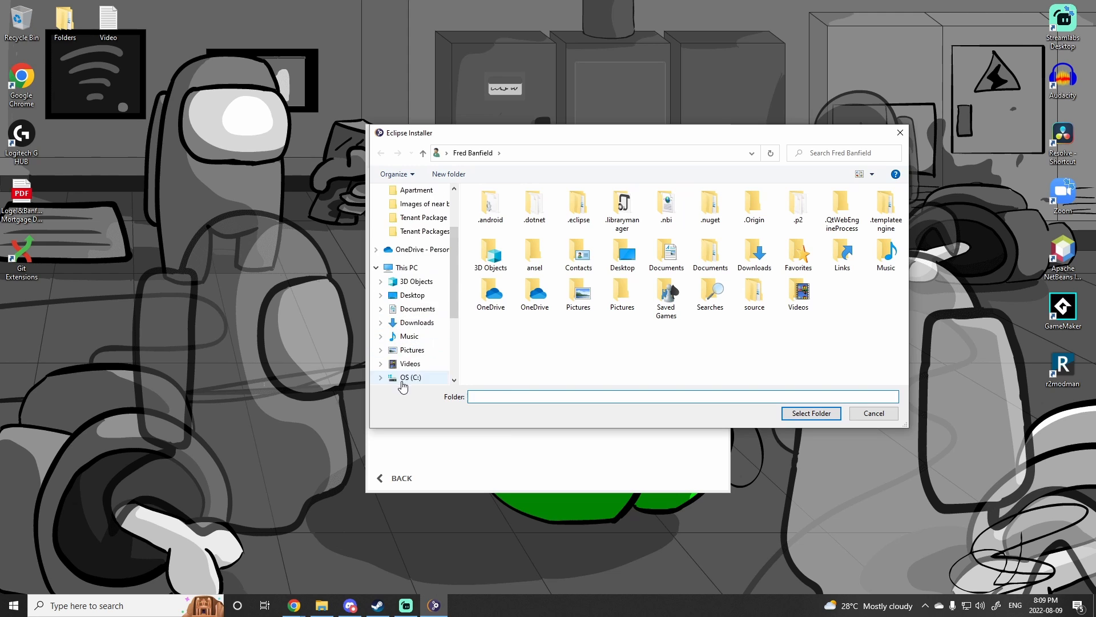
left_click(406, 253)
left_click(645, 329)
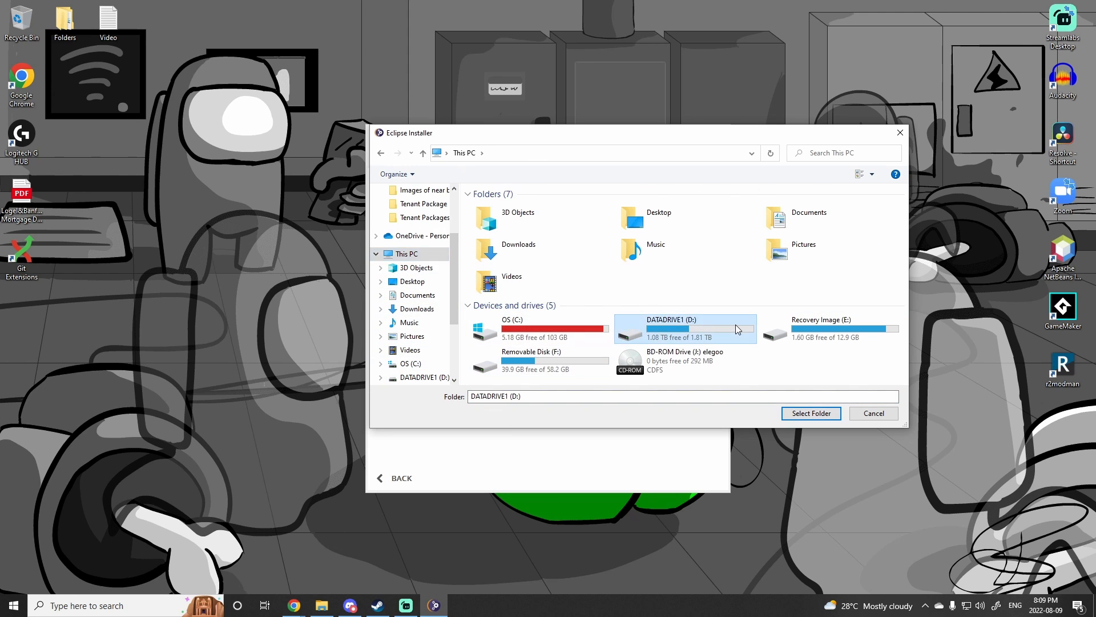
double_click(645, 328)
double_click(498, 256)
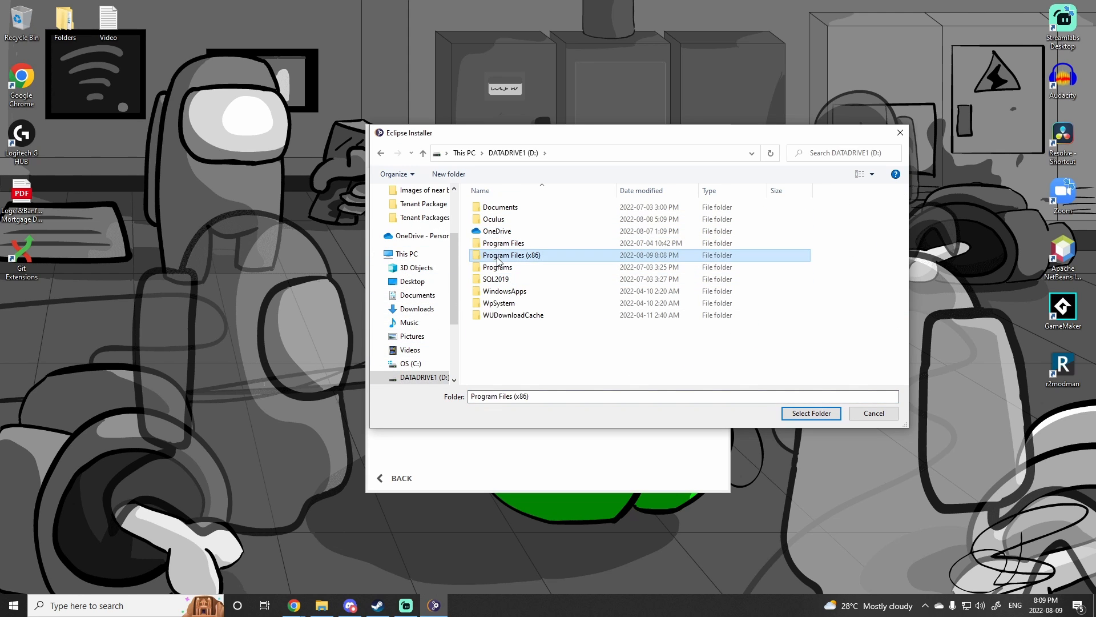
double_click(508, 209)
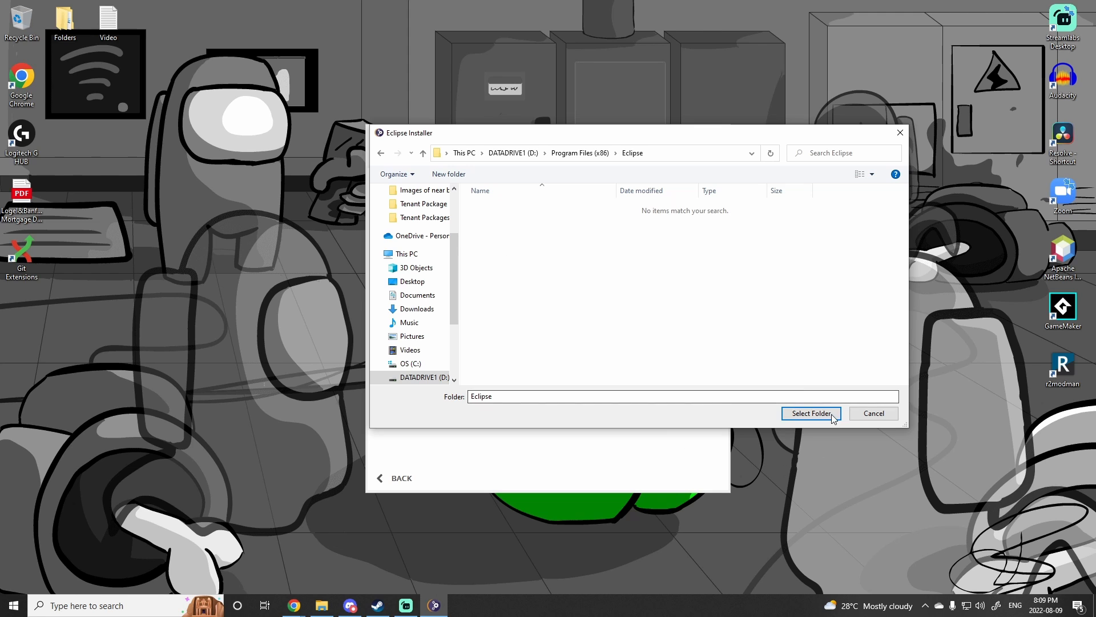
left_click(812, 413)
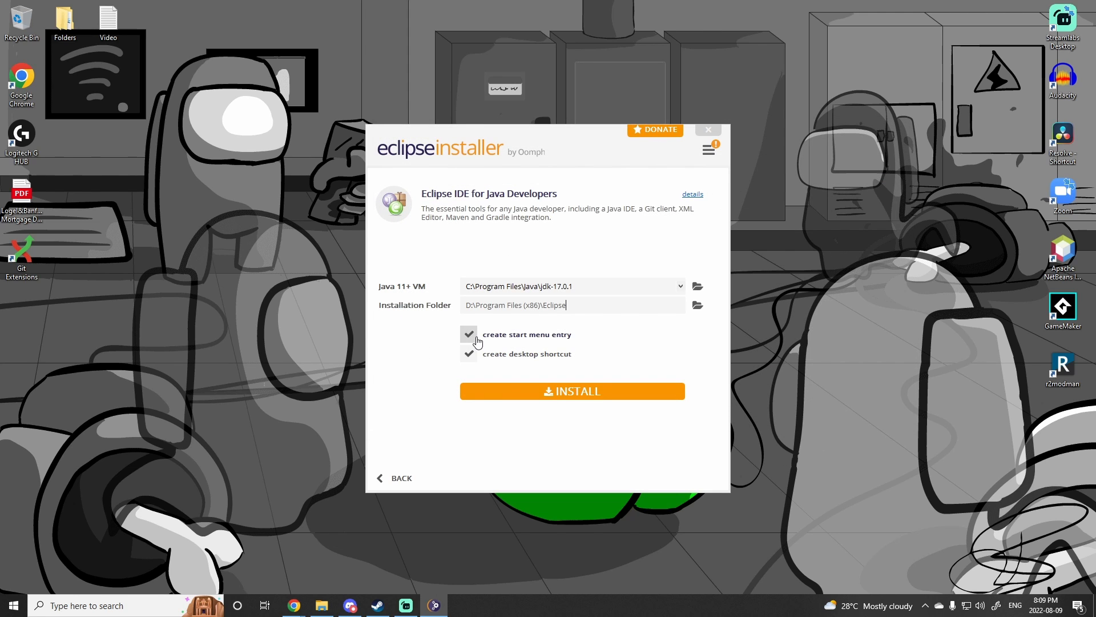
Step: Install Eclipse IDE for Java Developers without a start menu entry, accepting the Eclipse Foundation Software User Agreement
left_click(477, 341)
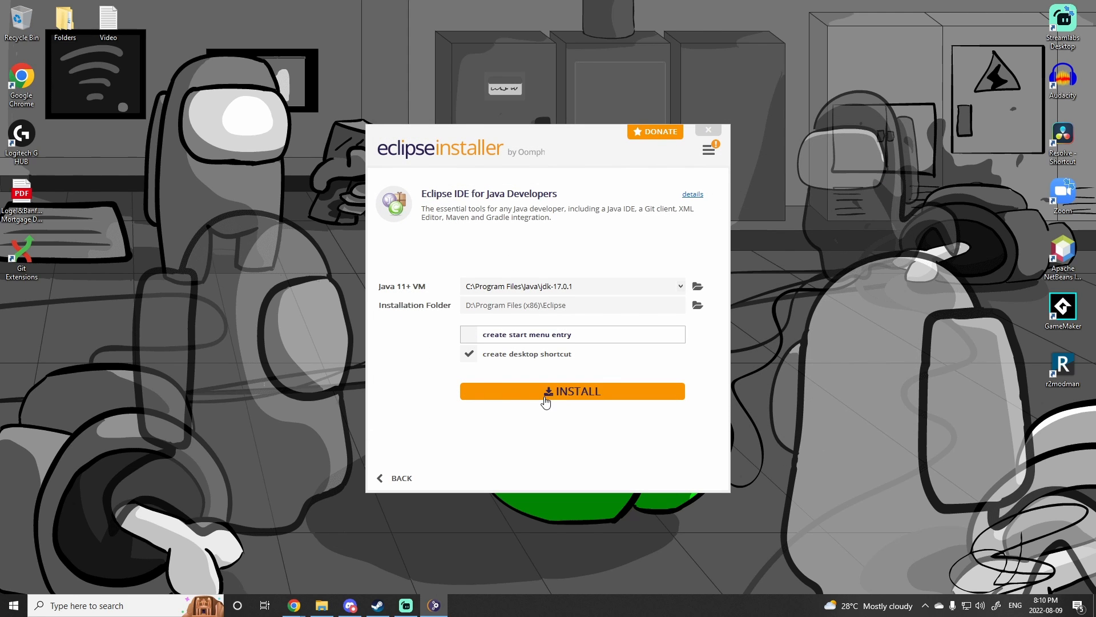
left_click(545, 394)
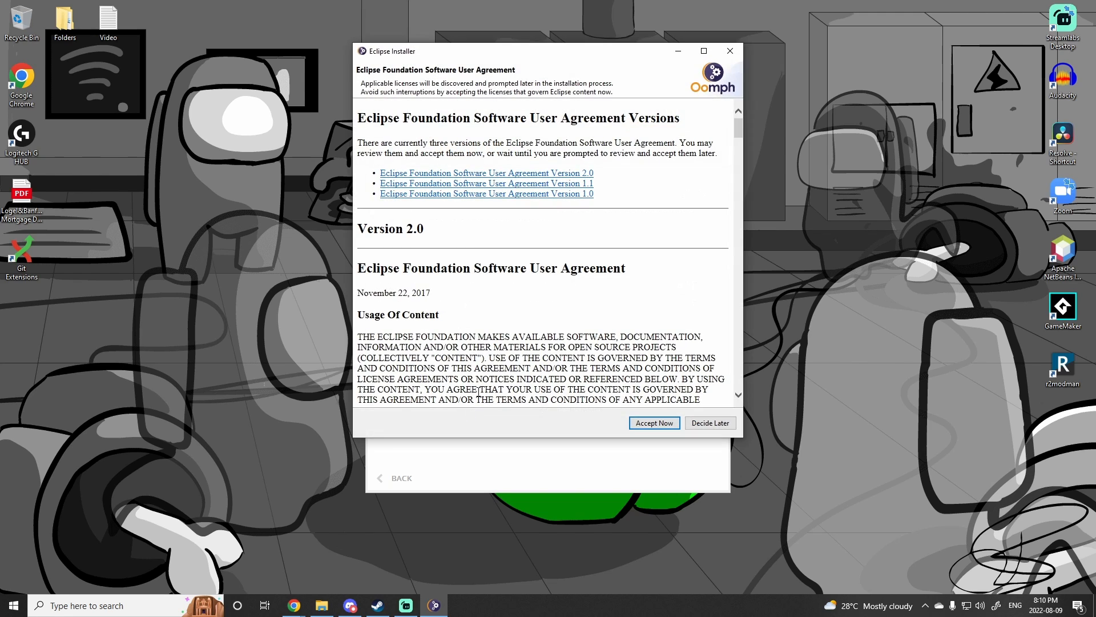
left_click(638, 427)
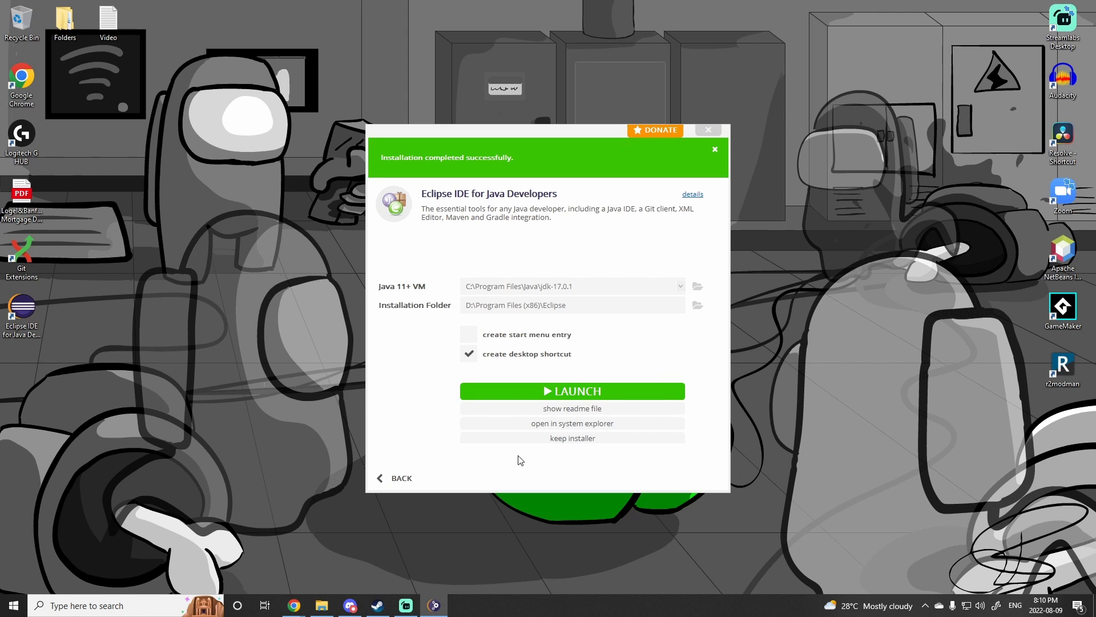
Step: Launch the installed Eclipse IDE and browse to Documents\Projects on DATADRIVE1 (D:) for the workspace directory
left_click(553, 394)
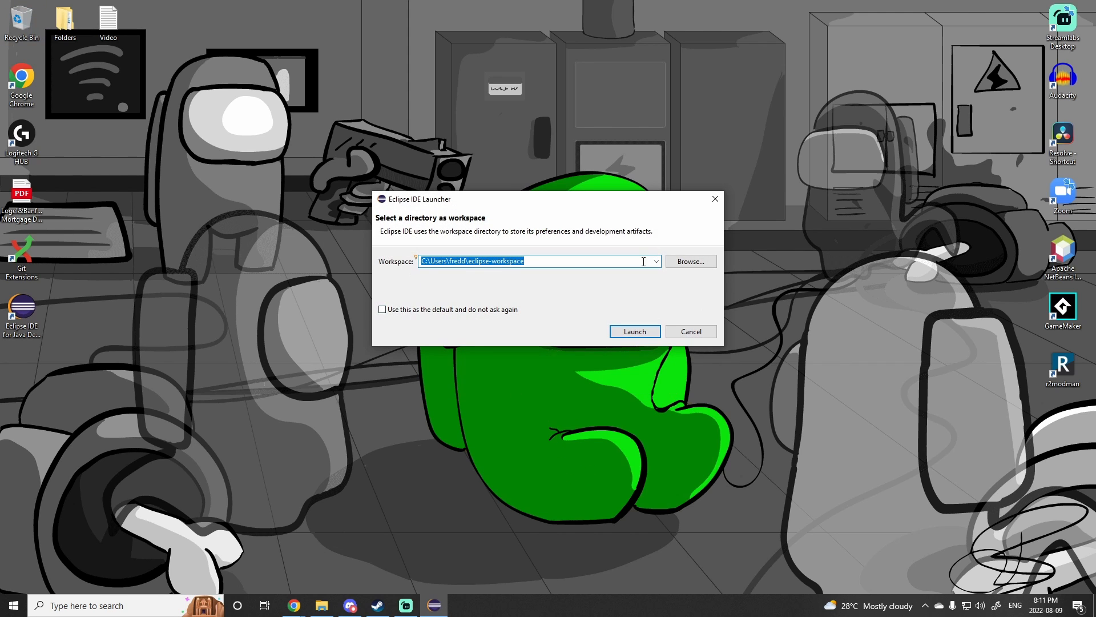
left_click(691, 261)
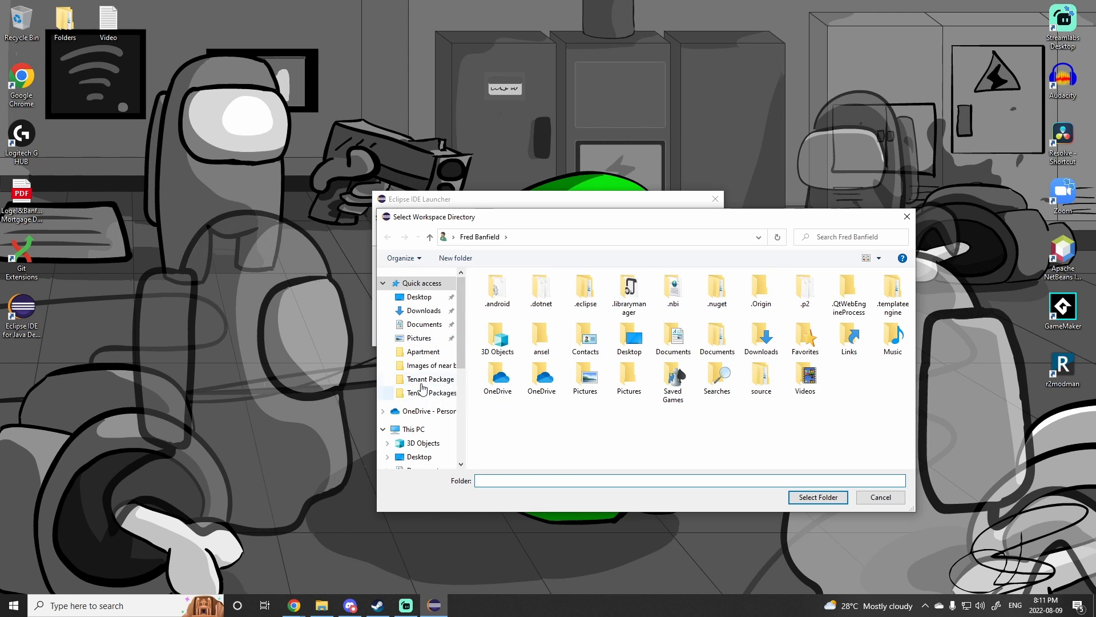
scroll(423, 388, "down", 1)
left_click(414, 392)
left_click(676, 412)
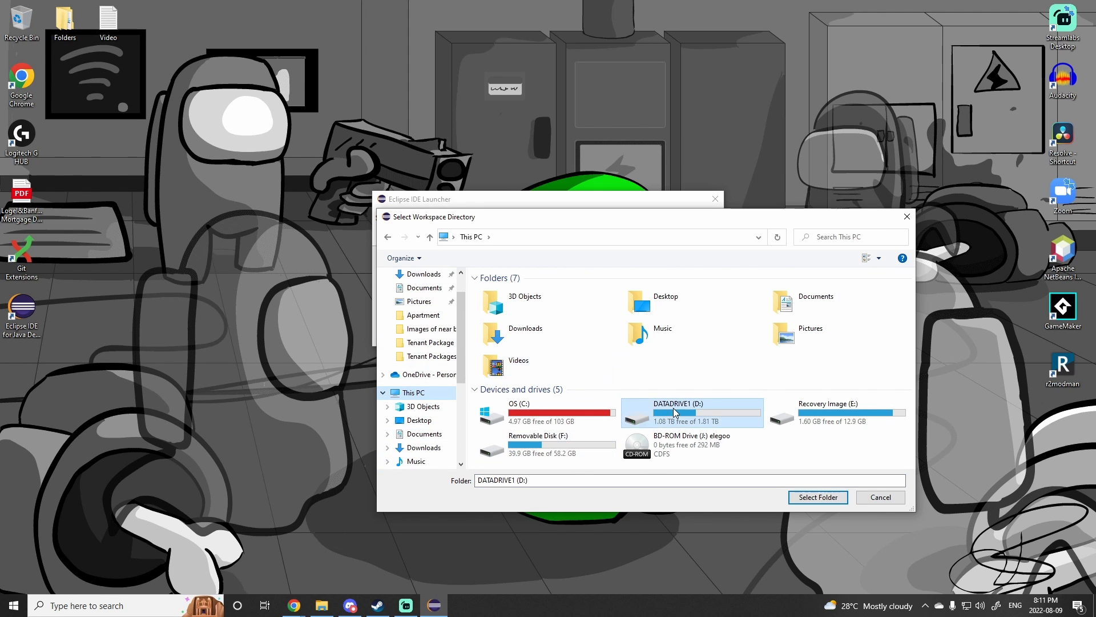
double_click(675, 412)
double_click(505, 295)
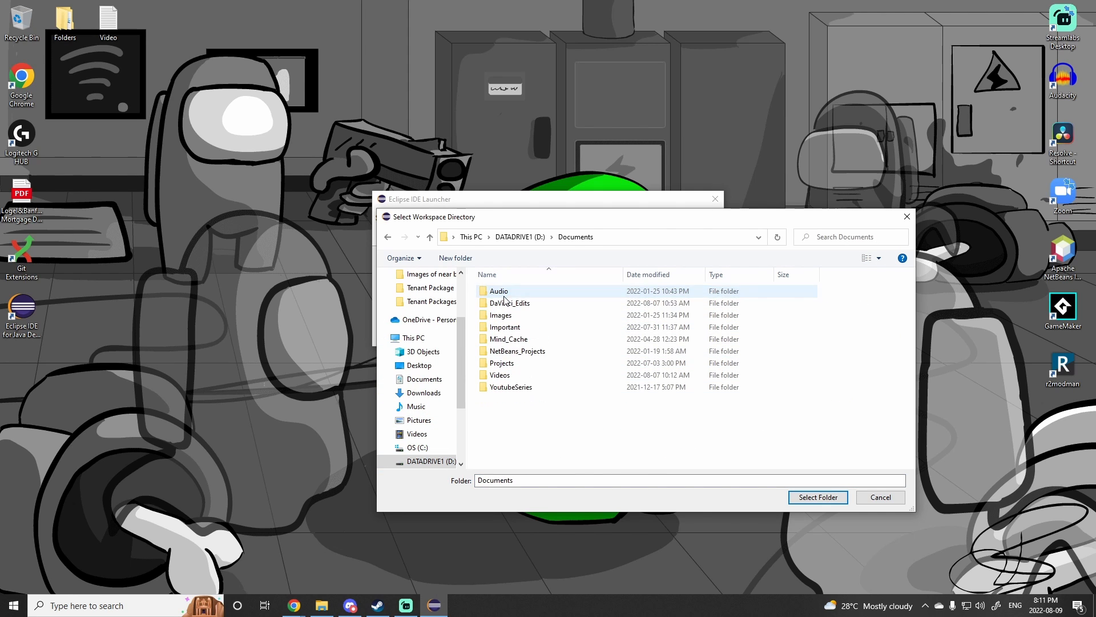
double_click(502, 363)
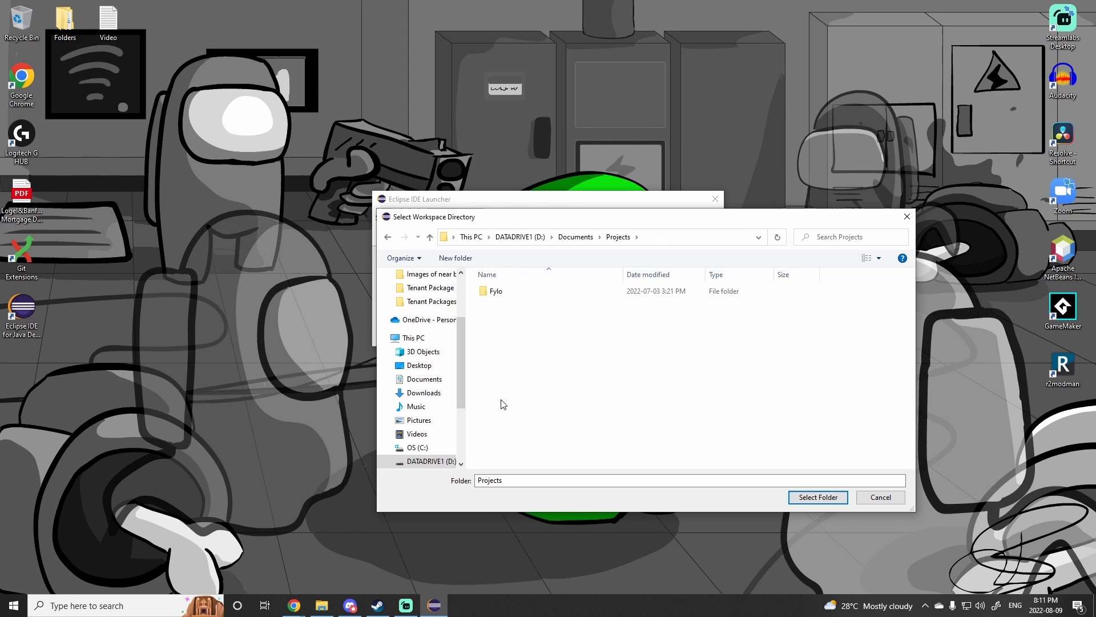
Step: Create a folder named EclipseWorkspace inside the Projects folder
right_click(505, 326)
mouse_move(577, 517)
left_click(666, 519)
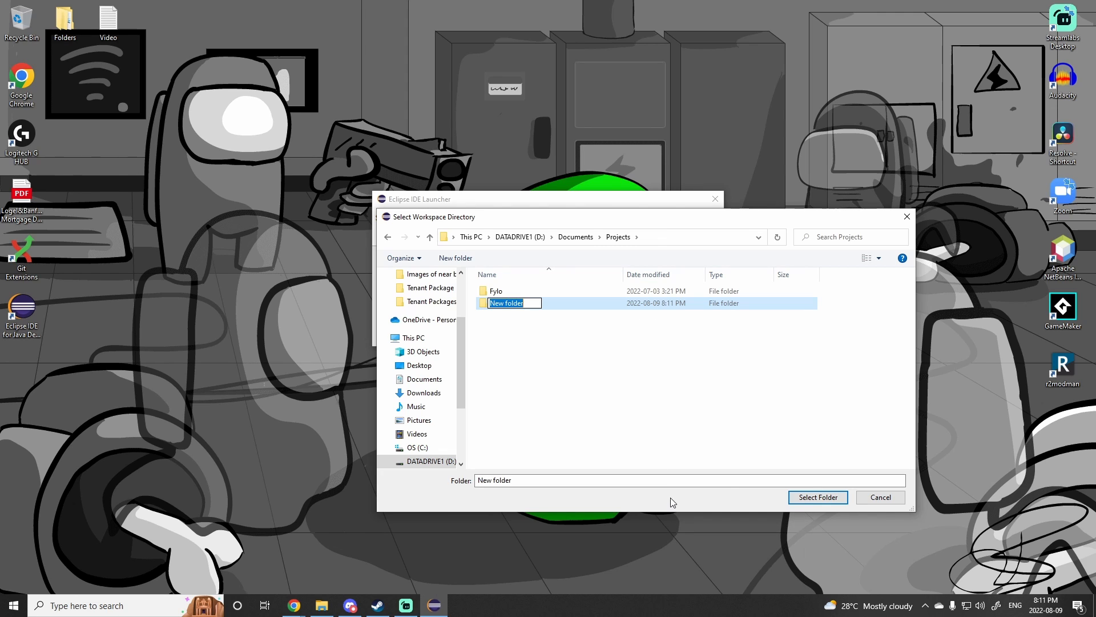
type("EclipseWOrks")
key("BackSpace")
type("space")
key("Return")
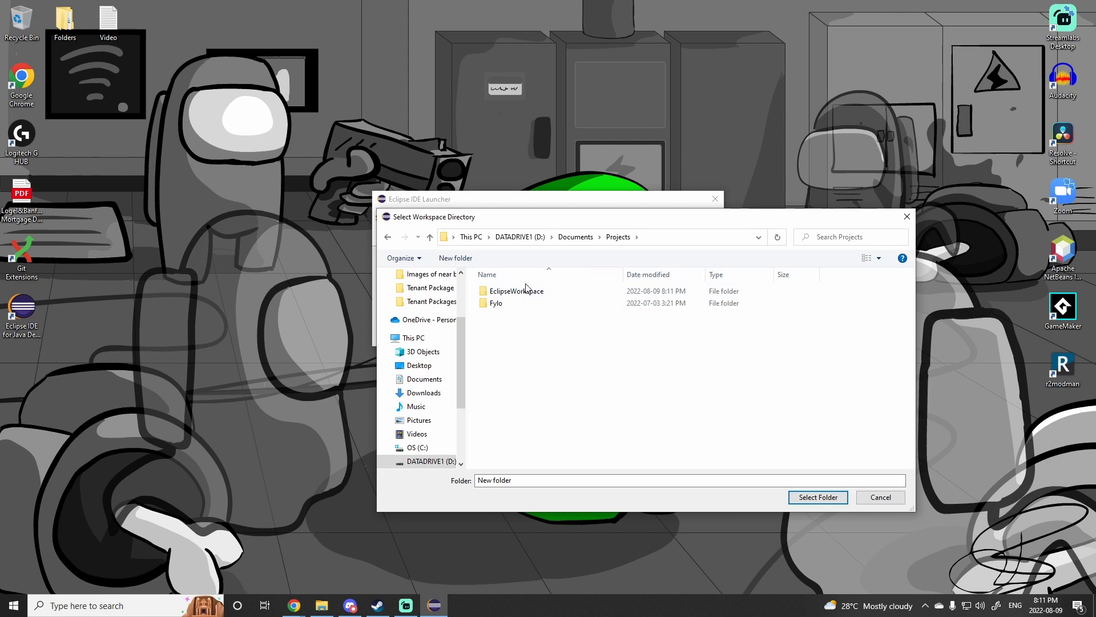
Step: Select the EclipseWorkspace folder as the default workspace without being asked again, and launch the IDE with it
double_click(517, 291)
left_click(817, 497)
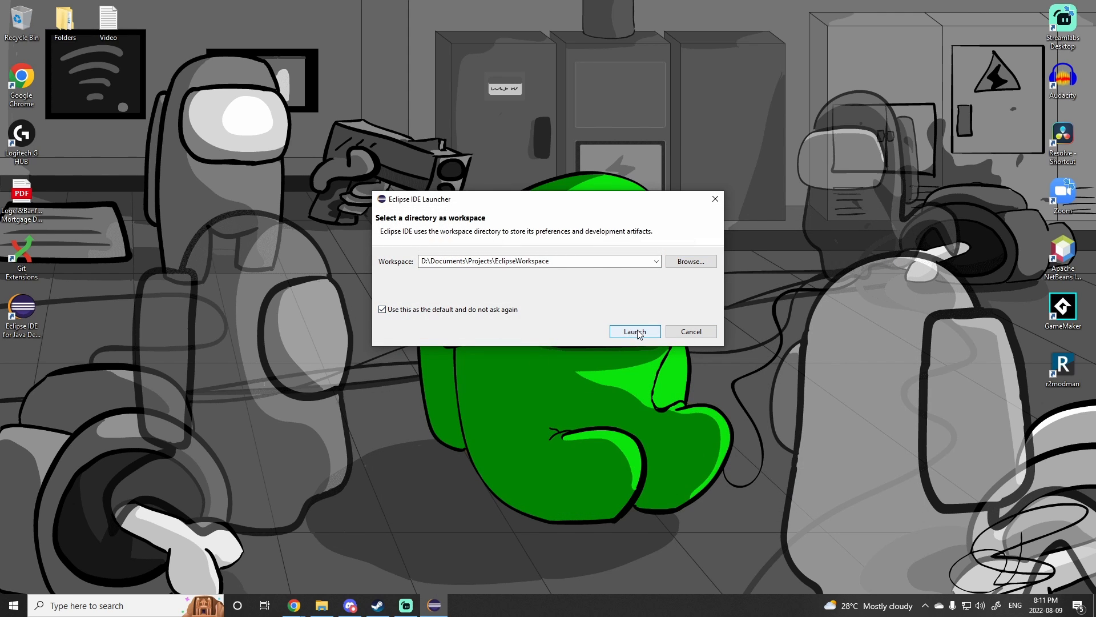
left_click(635, 332)
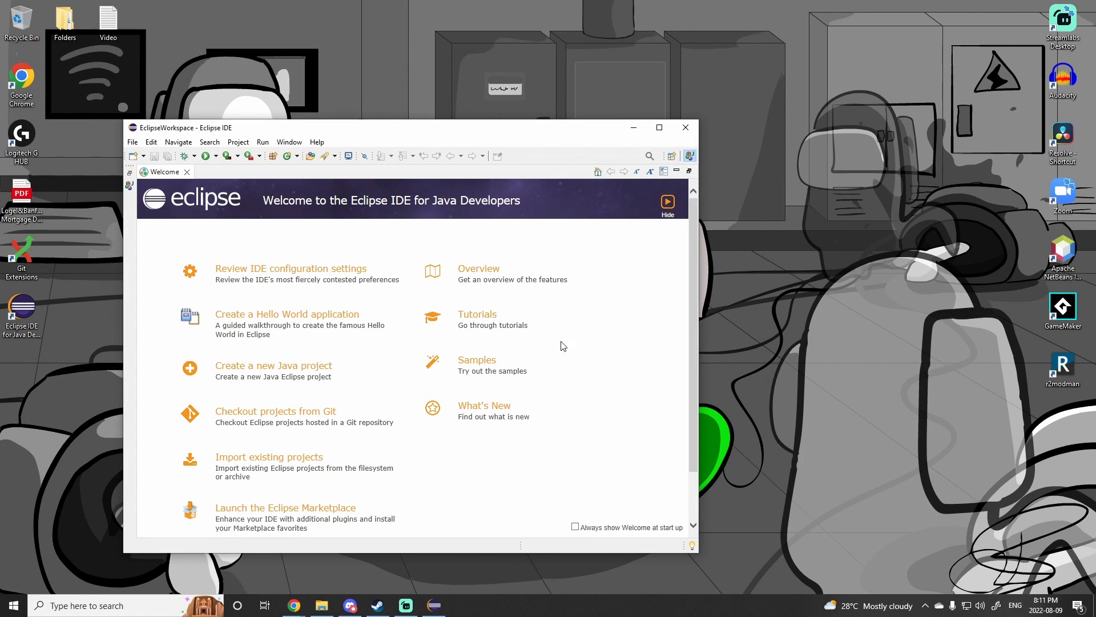
Step: Maximize the Eclipse window and create a Java project named TutorialSeries, including its module-info.java file
left_click(659, 128)
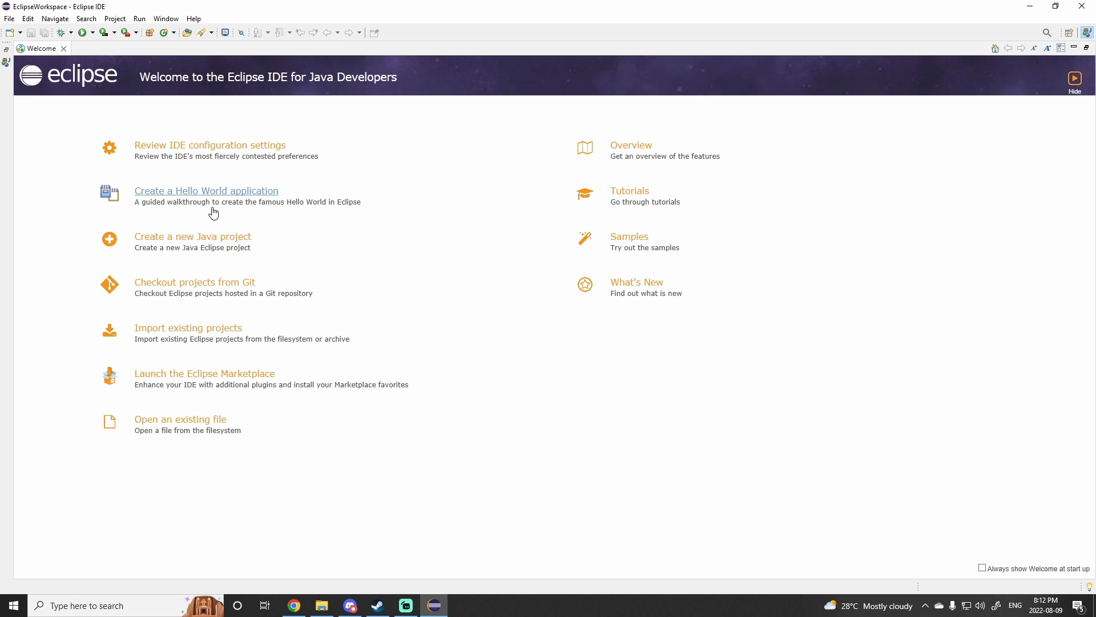
left_click(195, 237)
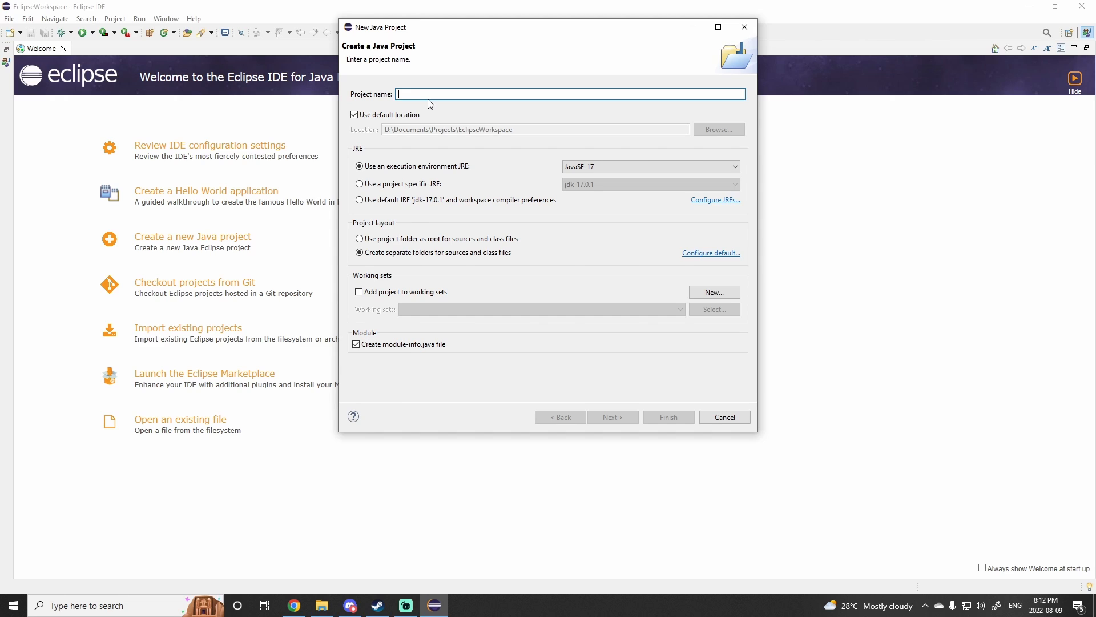
type("TutorialSeries")
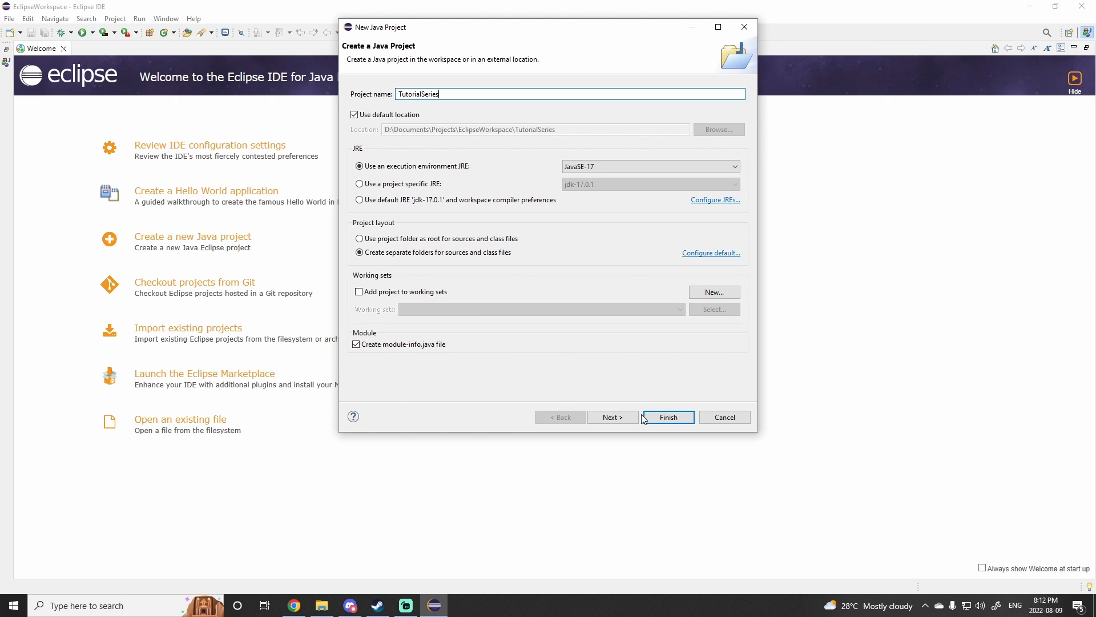
left_click(658, 420)
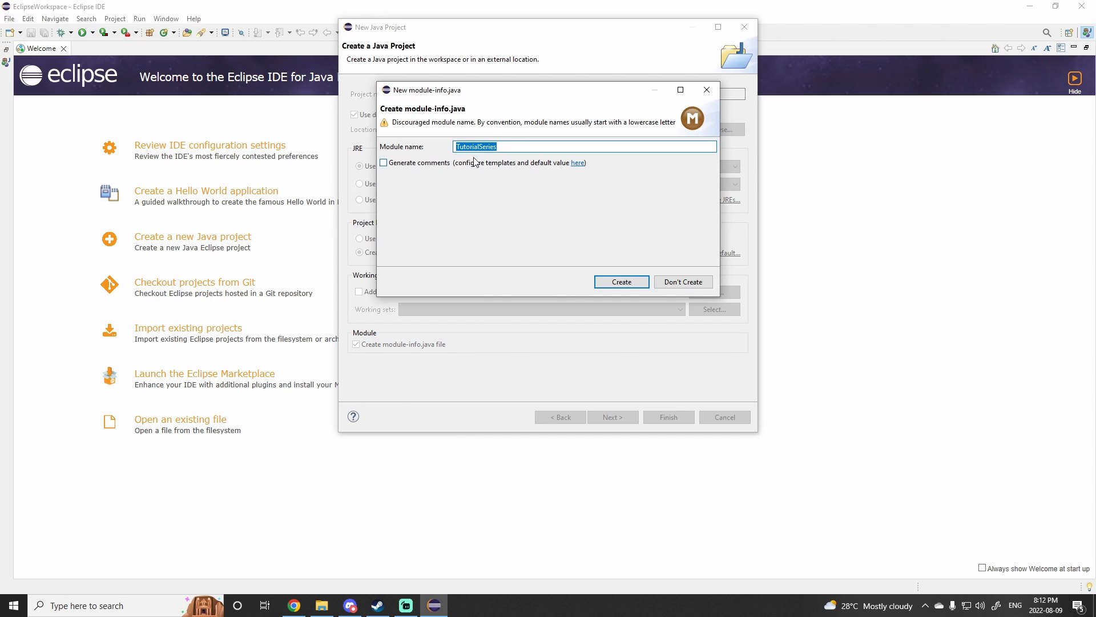
left_click(641, 288)
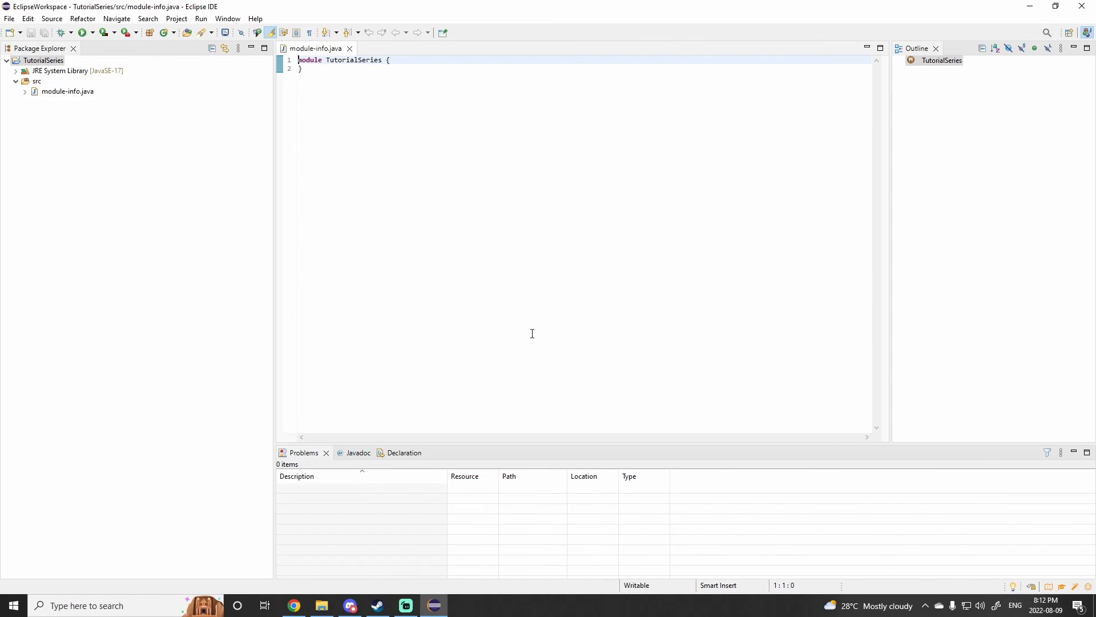
Step: Create a Java class named Main in the src folder with a public static void main(String[] args) method stub
left_click(330, 141)
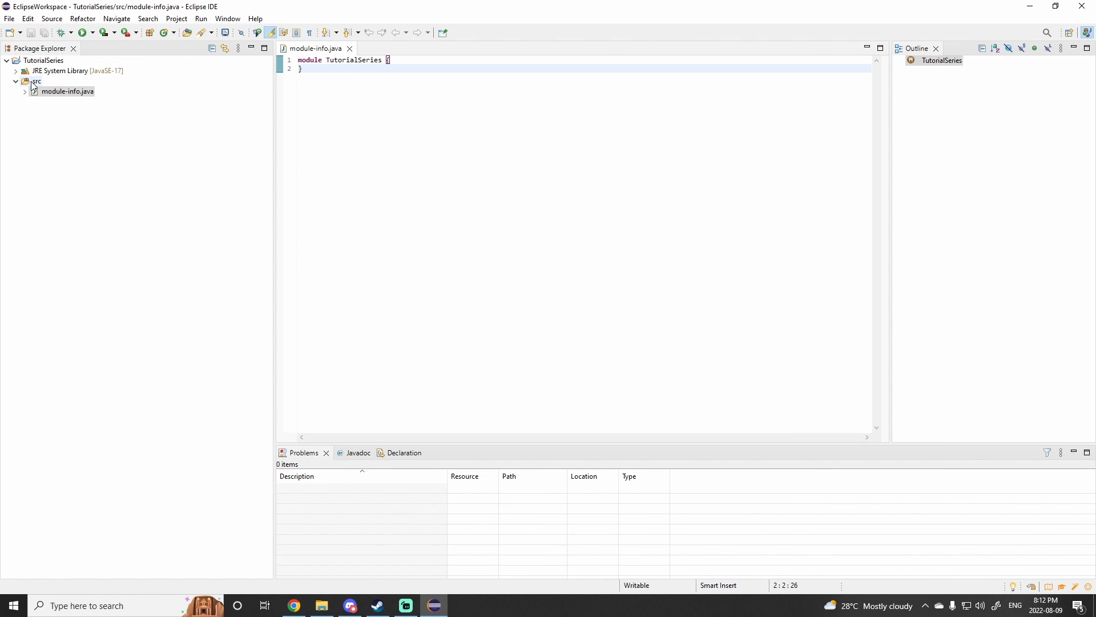
left_click(35, 81)
right_click(32, 83)
mouse_move(68, 88)
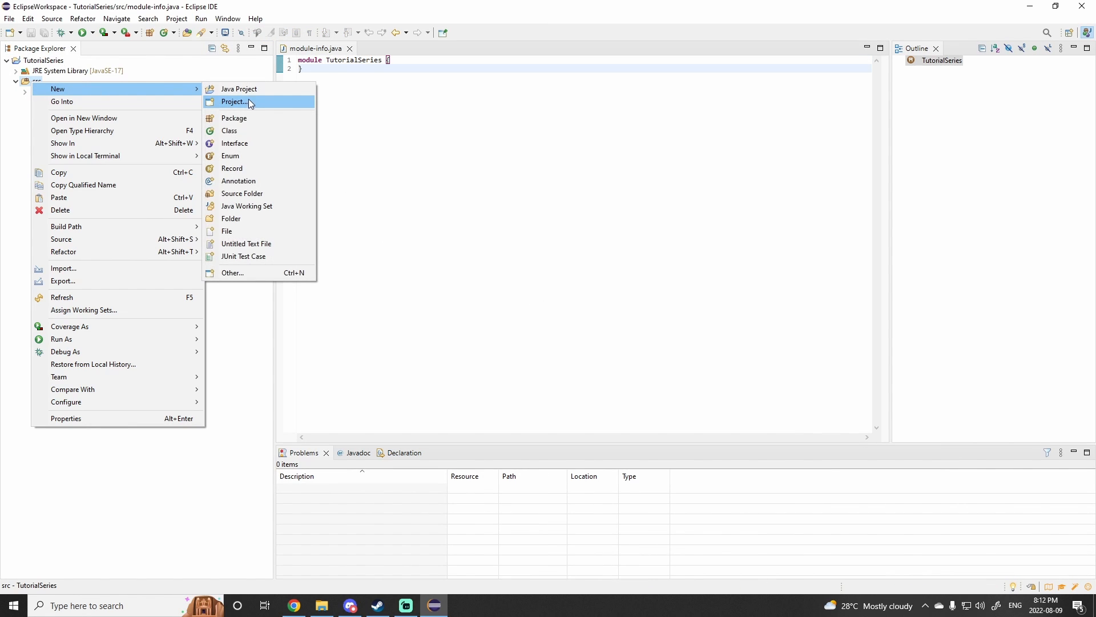
left_click(242, 131)
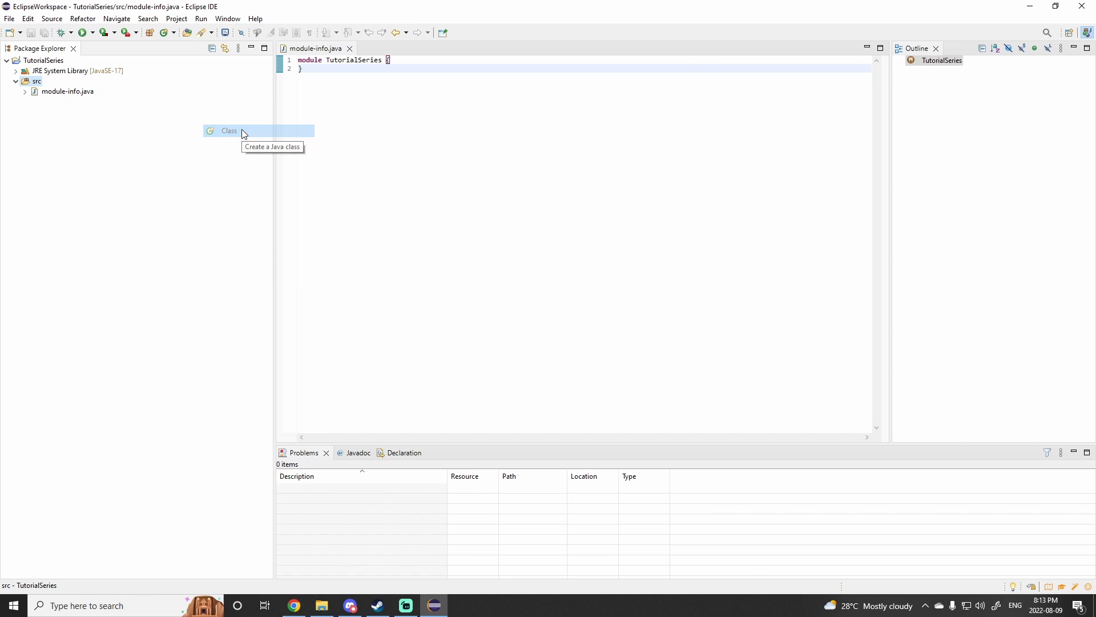
type("Mai")
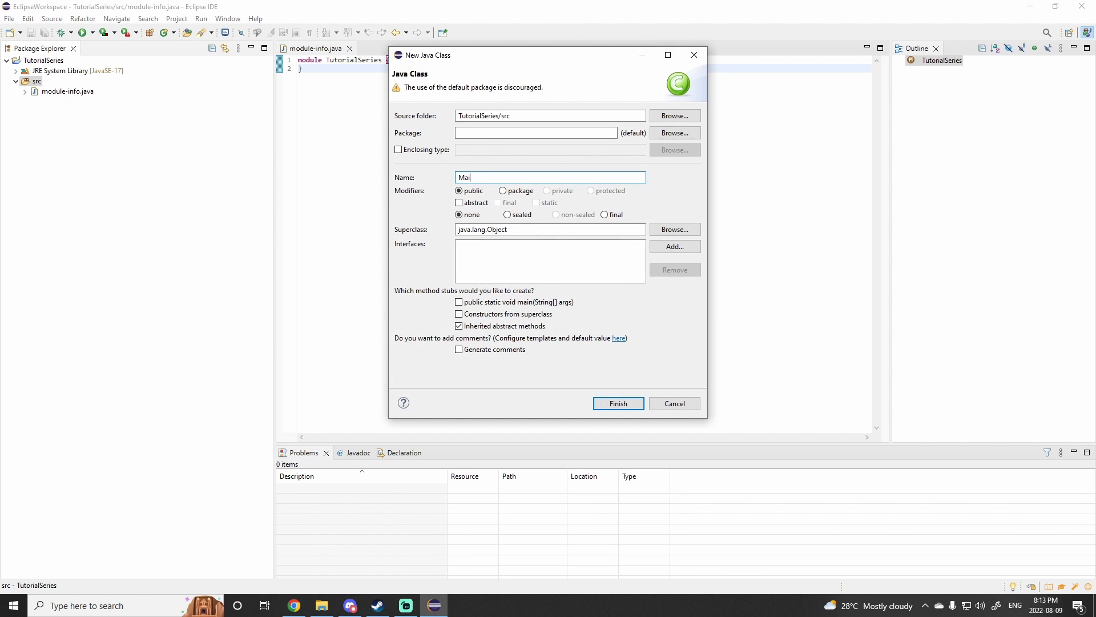
type("n")
left_click(459, 303)
left_click(608, 405)
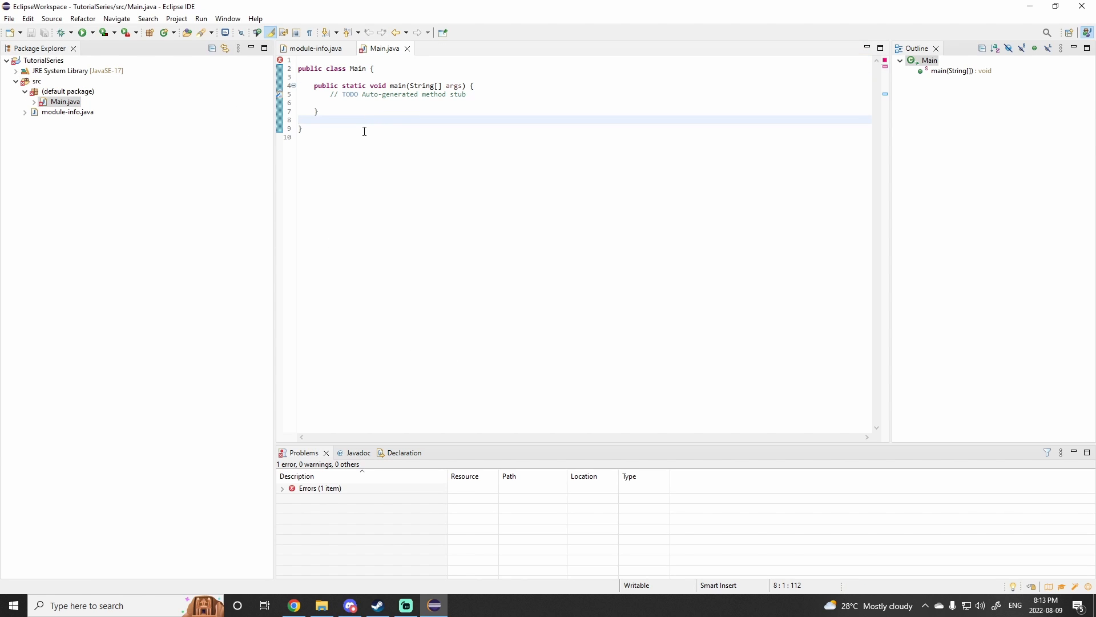
Step: Check the error marked on line 1 of Main.java and delete module-info.java from the project
left_click(281, 63)
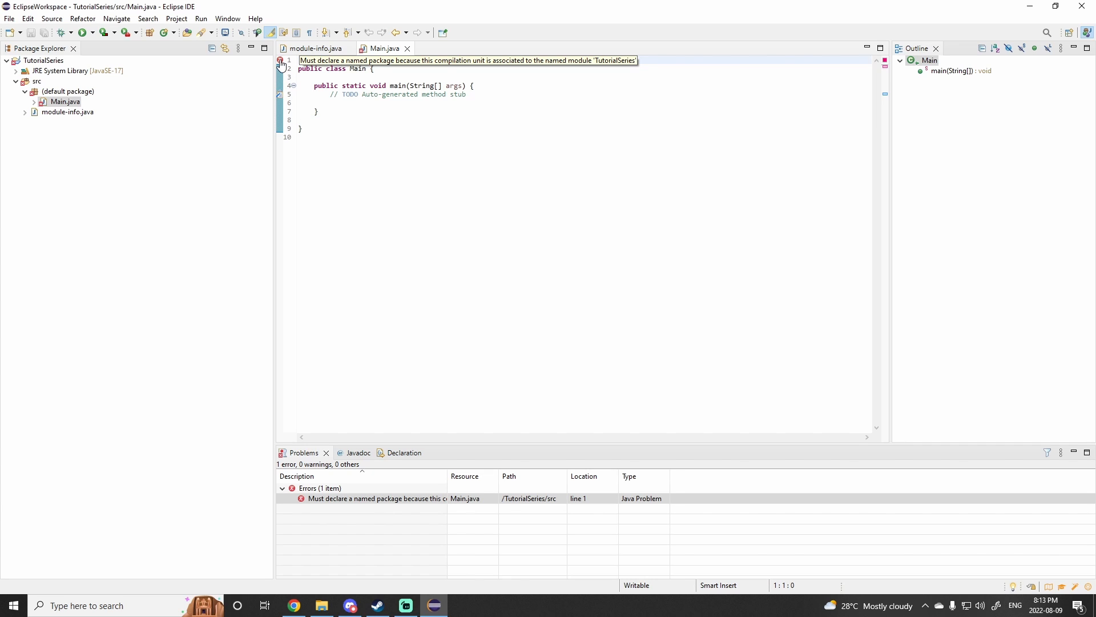
right_click(47, 114)
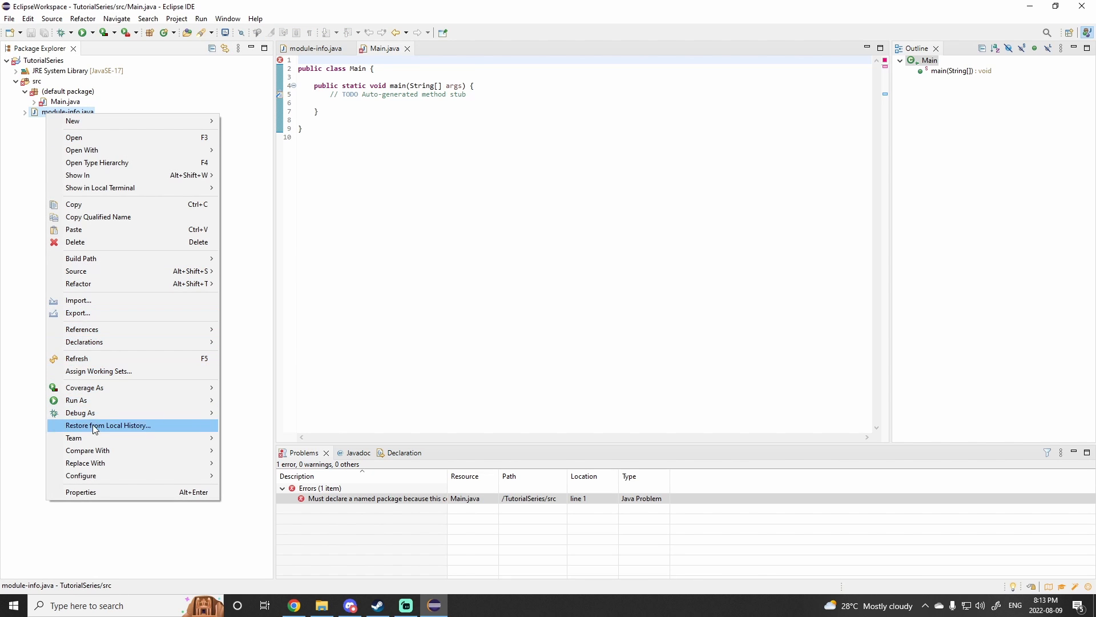
left_click(86, 245)
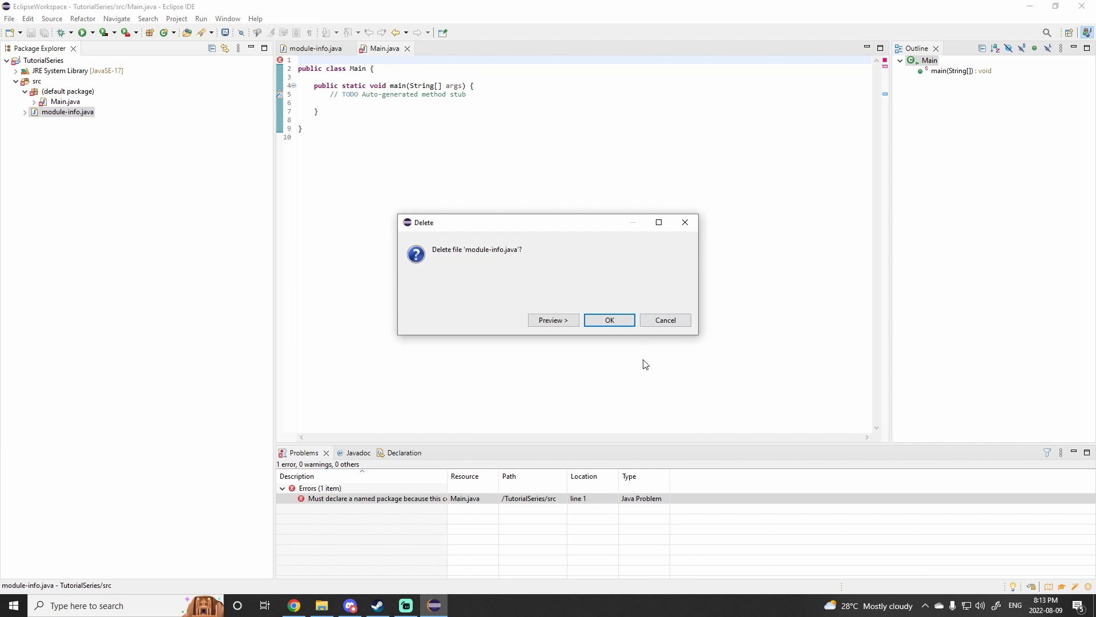
left_click(612, 318)
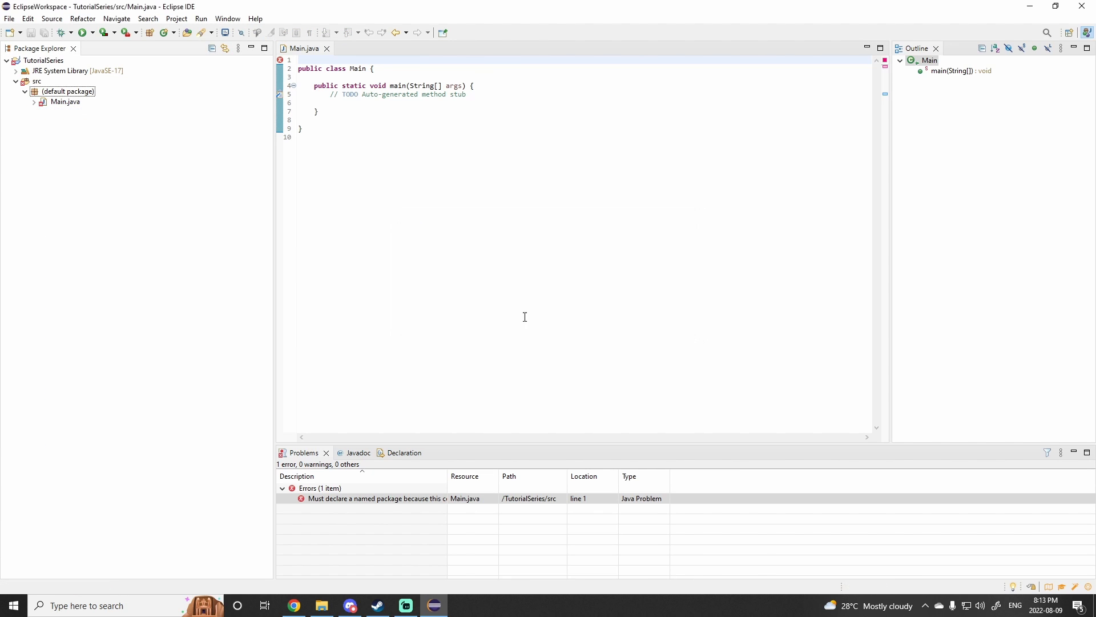
Step: Add the statement System.out.println("Hello World!"); inside the main method, indented below the TODO comment
left_click(384, 98)
left_click(383, 148)
left_click_drag(368, 126, 370, 121)
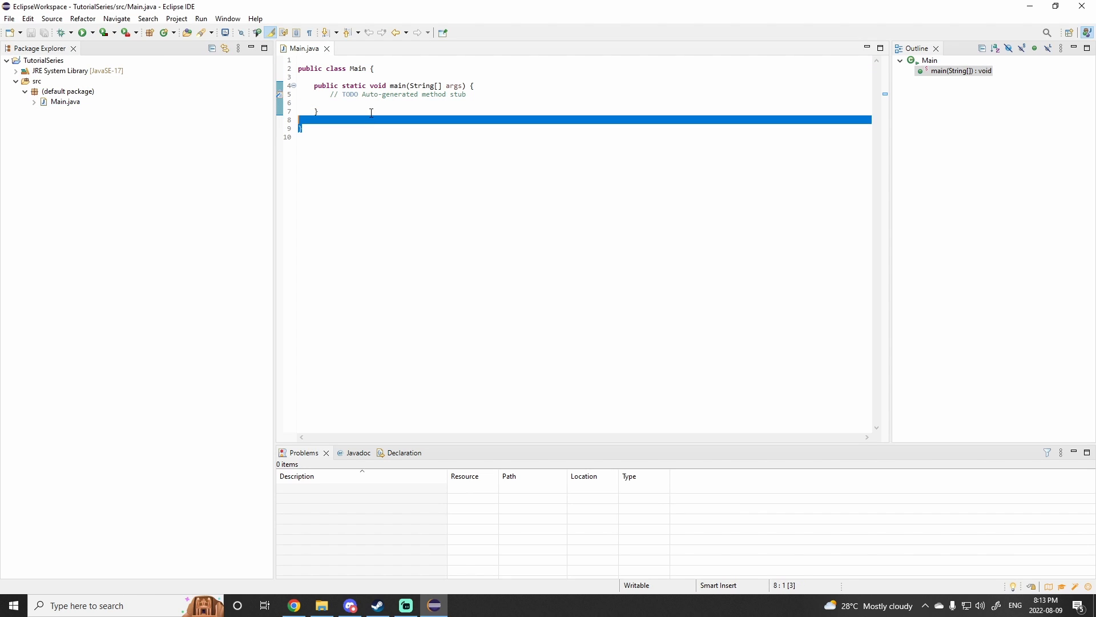
left_click(372, 110)
left_click(372, 103)
key("Tab")
key("Tab")
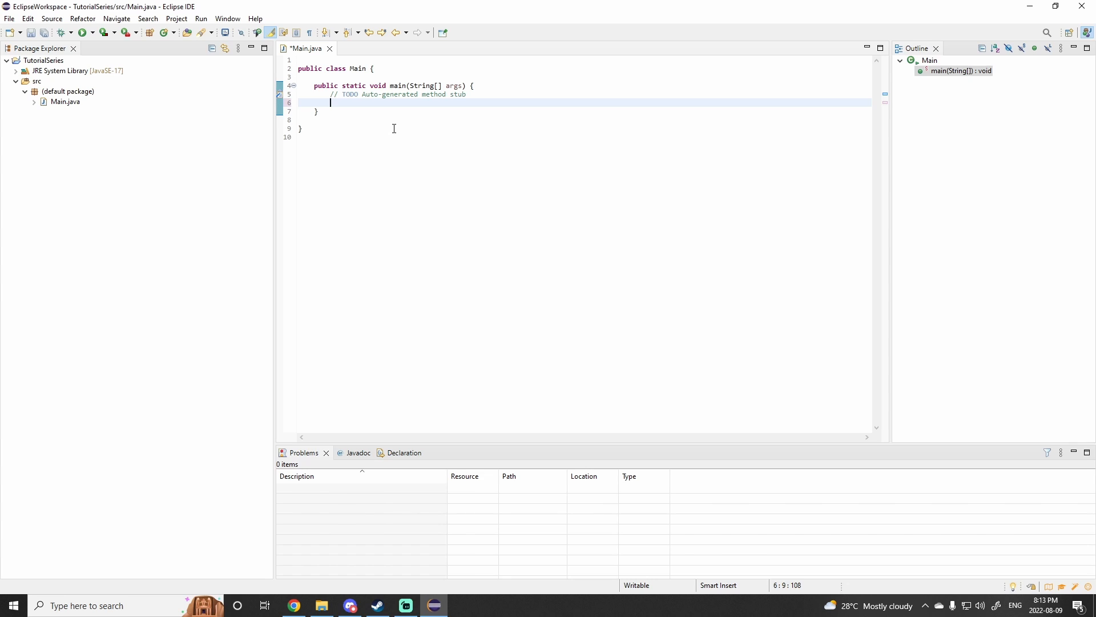
type("System.")
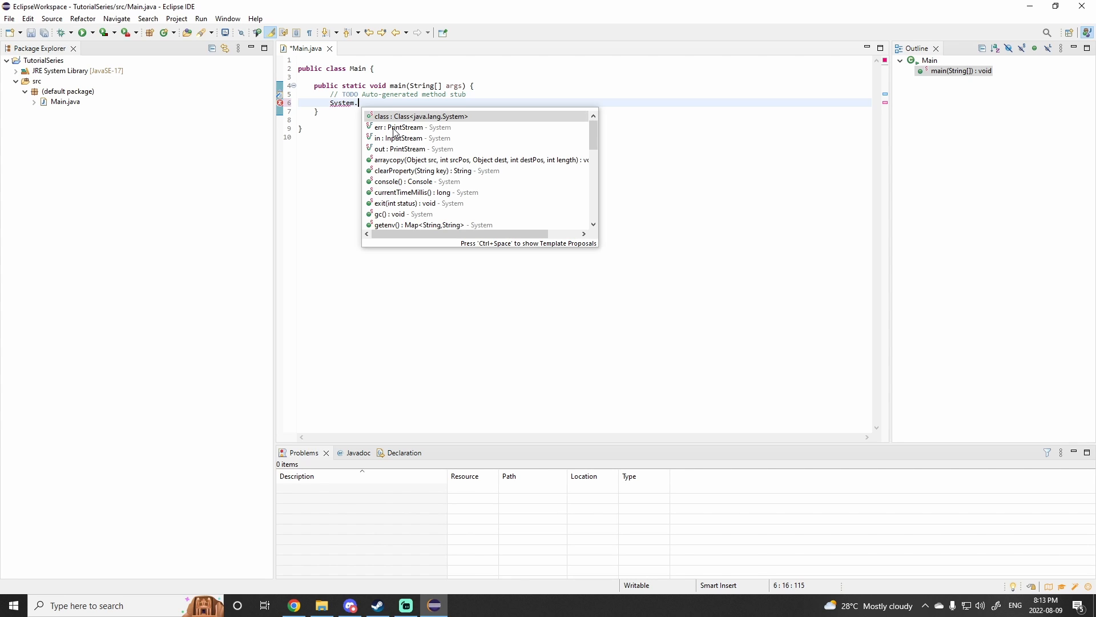
type("out.")
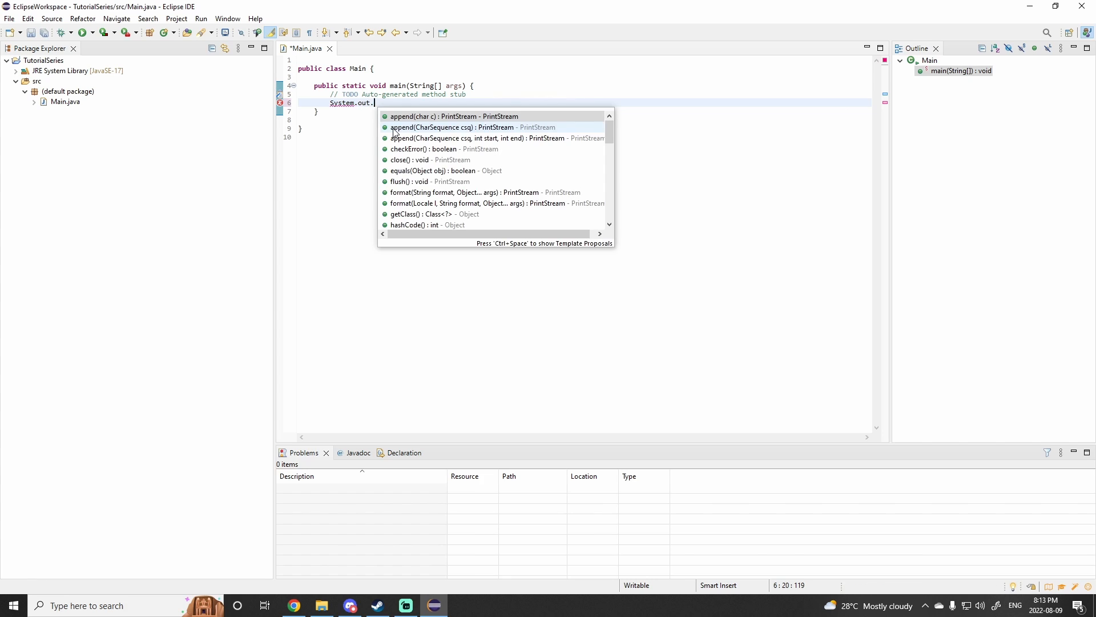
type("println")
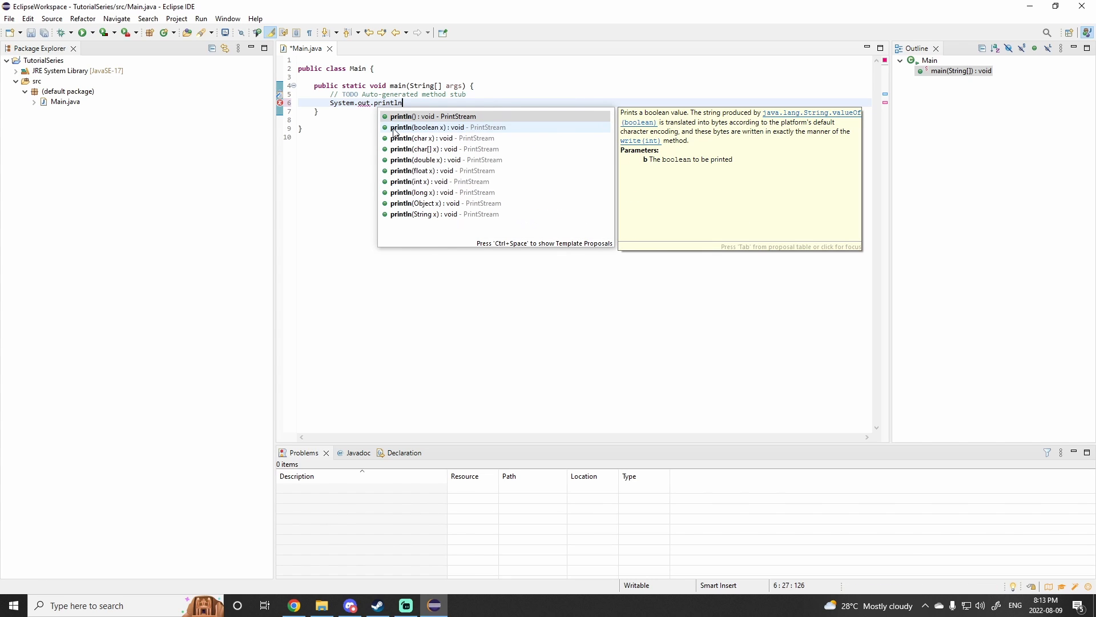
type("(\"")
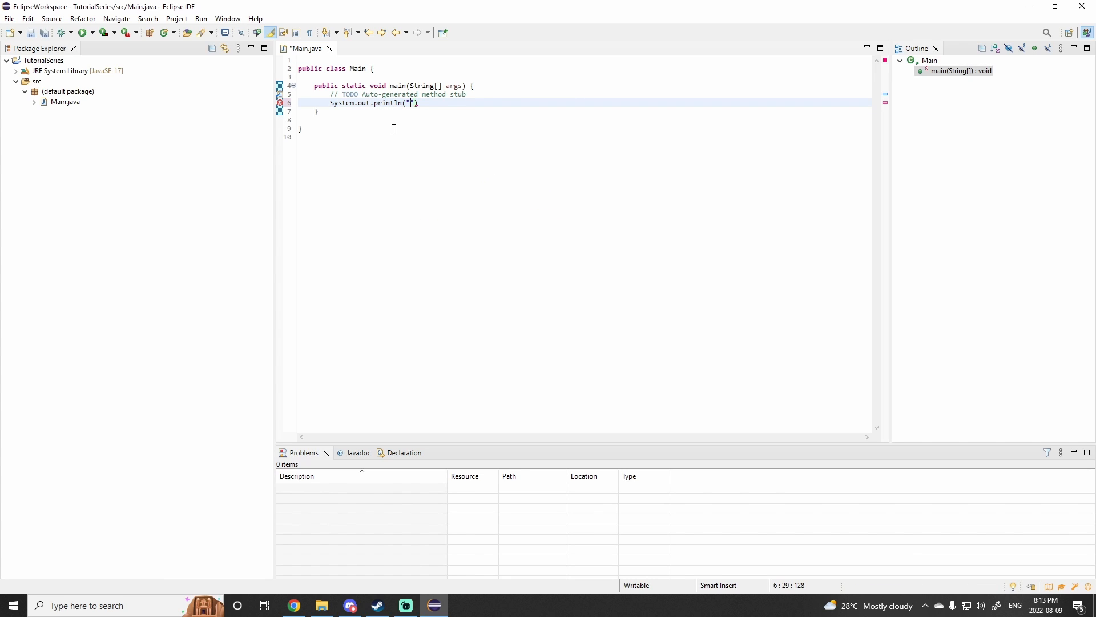
type("Hello WOrld")
key("BackSpace")
key("BackSpace")
key("BackSpace")
key("BackSpace")
type("orld!")
left_click(465, 138)
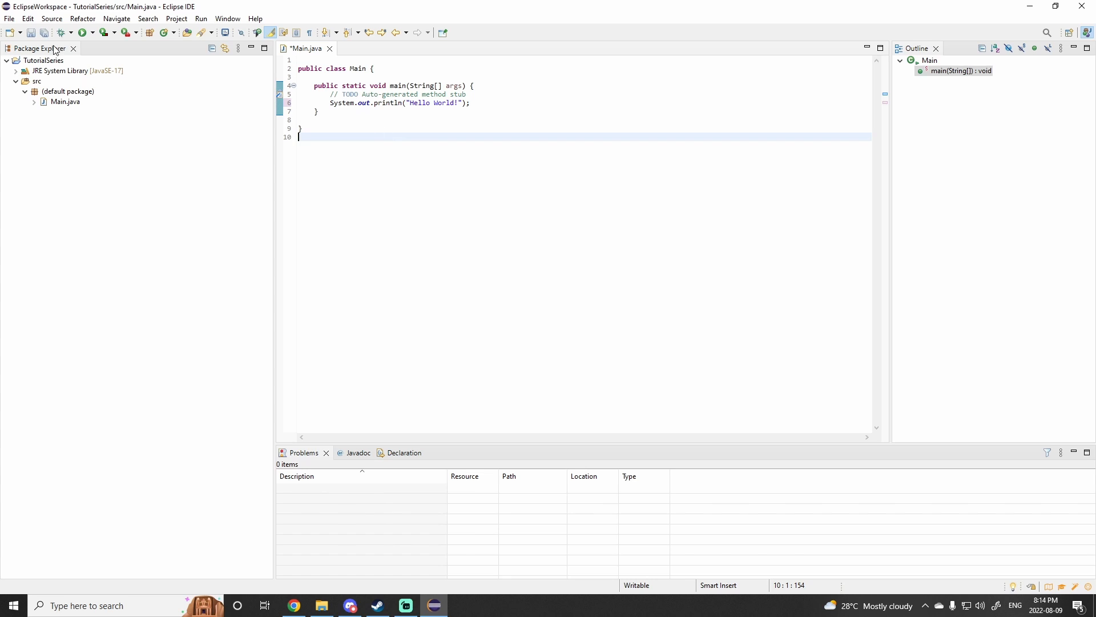
Step: Run the Main program, saving Main.java before launch, and check its console output
left_click(86, 34)
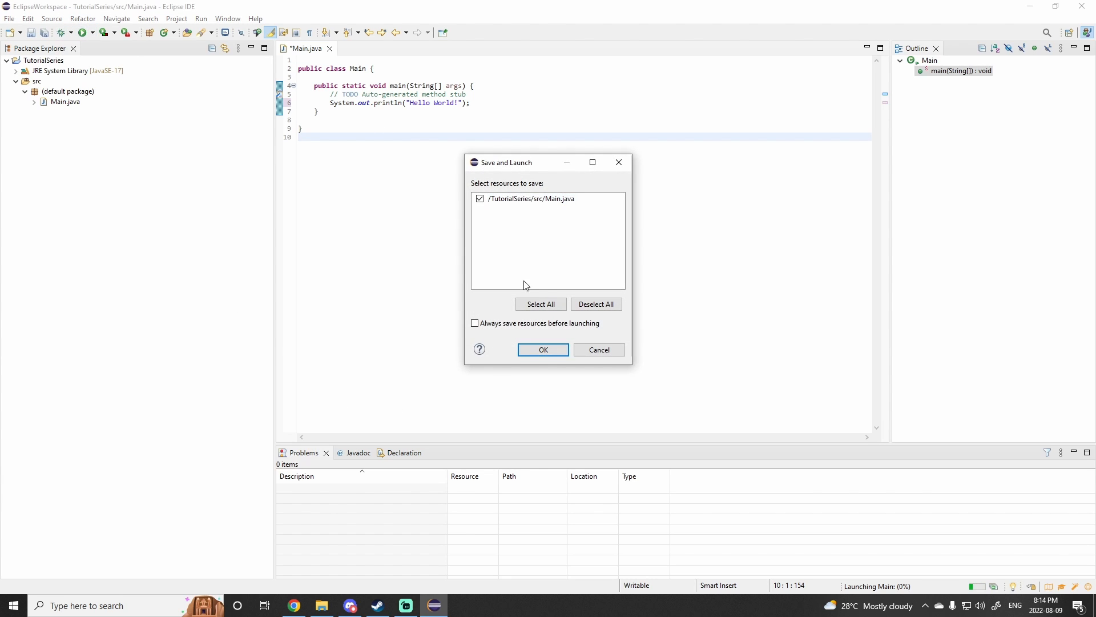
left_click(534, 350)
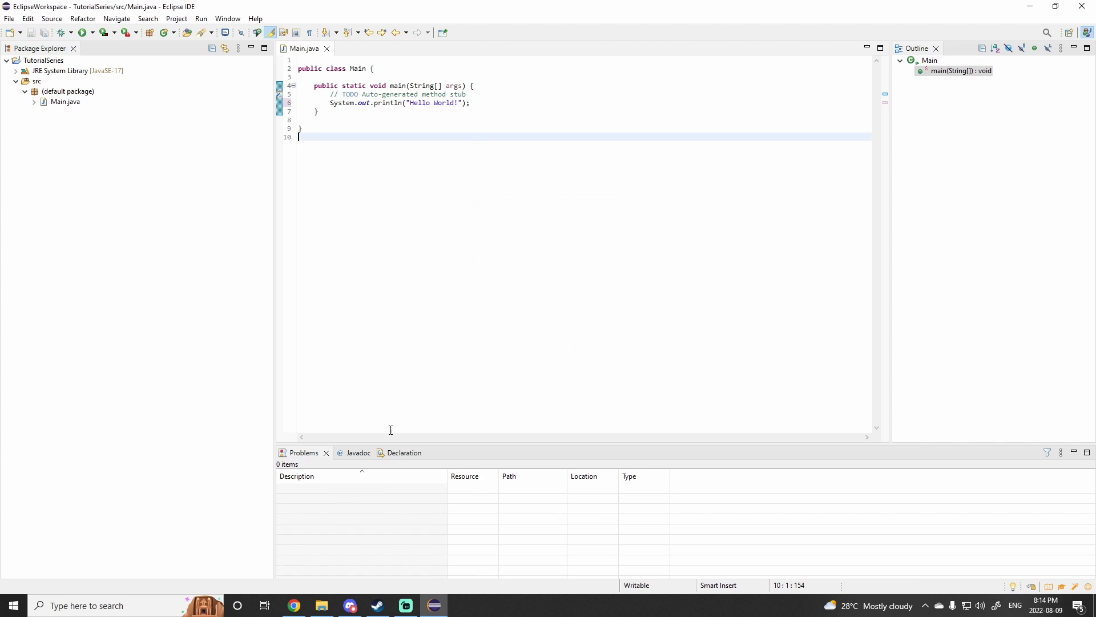
left_click_drag(343, 482, 271, 478)
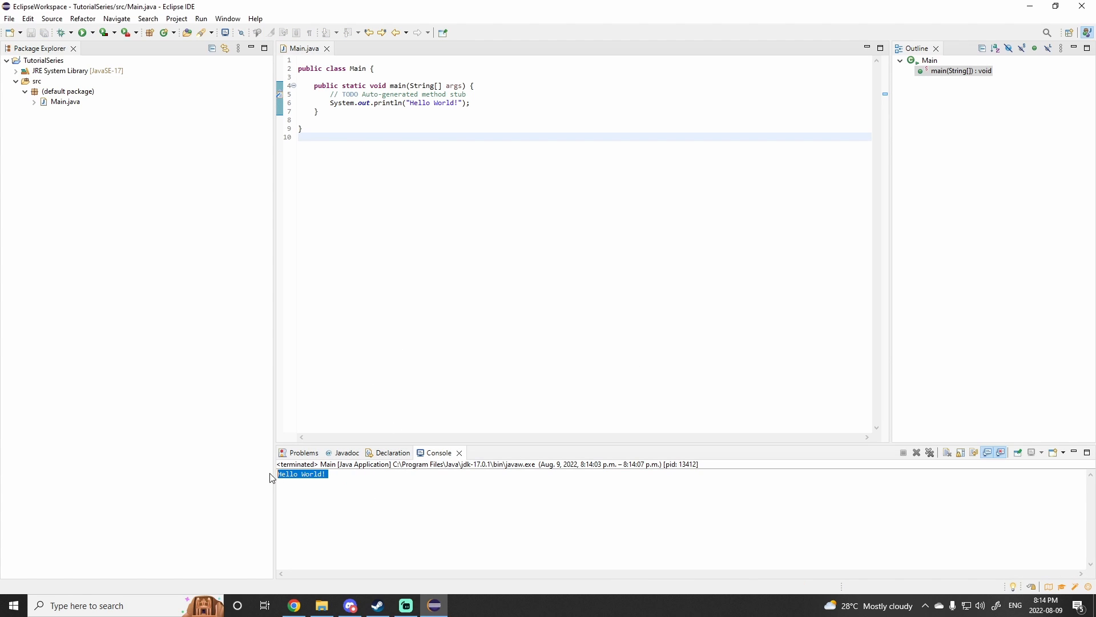
left_click(374, 511)
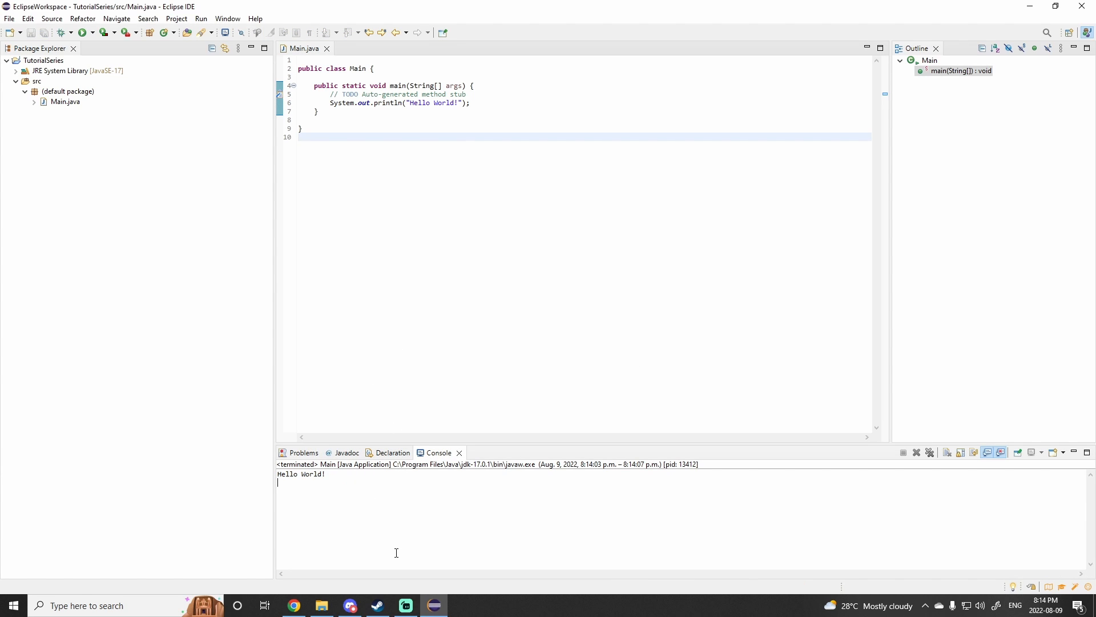